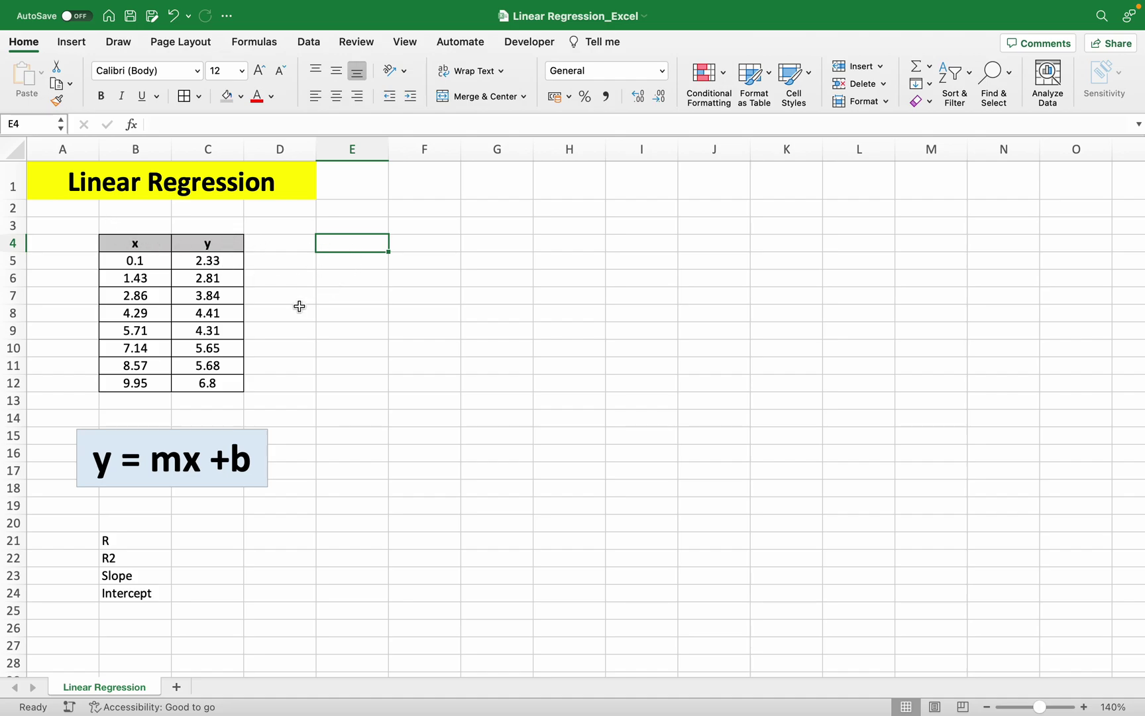
Insert an empty plain scatter chart and place it beside the data table
{"action": "left_click", "coordinate": [72, 42]}
{"action": "left_click", "coordinate": [606, 103]}
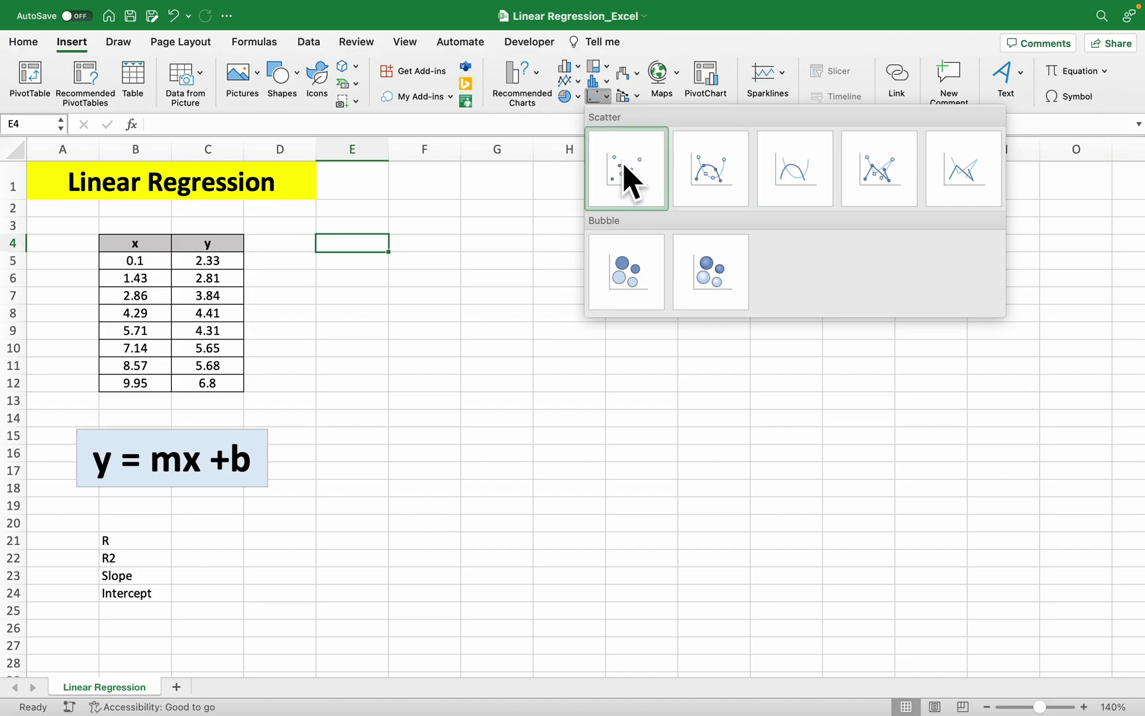
{"action": "left_click", "coordinate": [631, 178]}
{"action": "left_click_drag", "start_coordinate": [567, 266], "coordinate": [510, 258]}
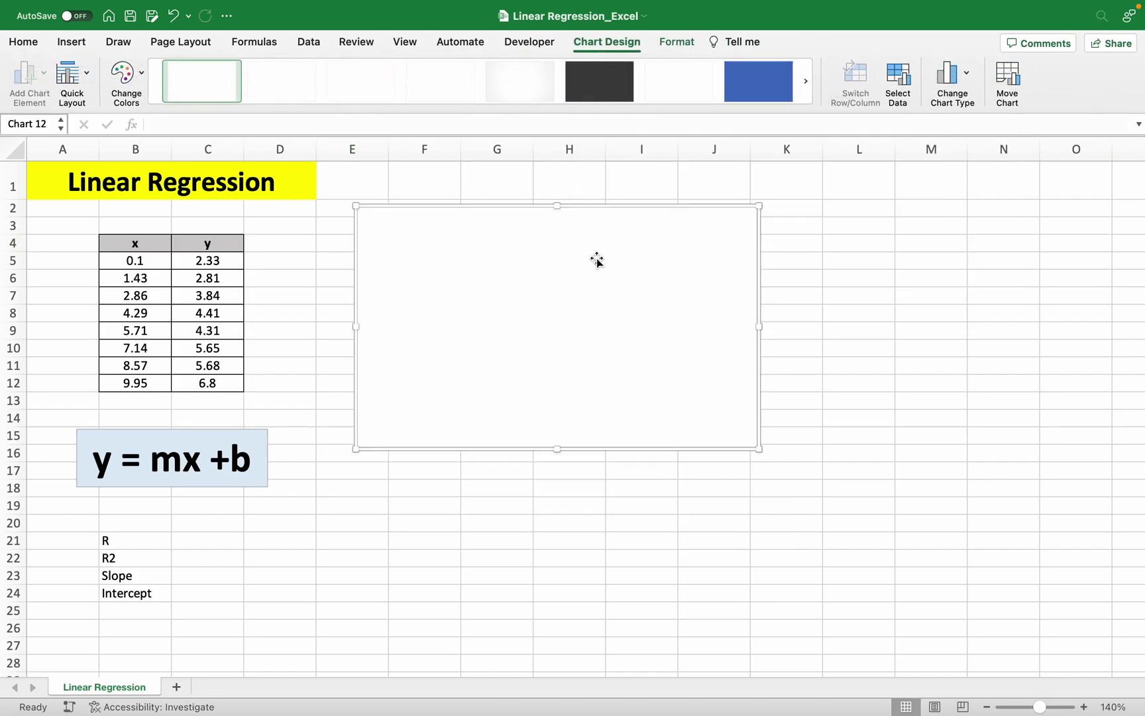
Add a series 'Linear Regression Graph' with X values B5:B12 and Y values C5:C12
{"action": "left_click", "coordinate": [898, 80]}
{"action": "left_click", "coordinate": [387, 339]}
{"action": "left_click", "coordinate": [659, 223]}
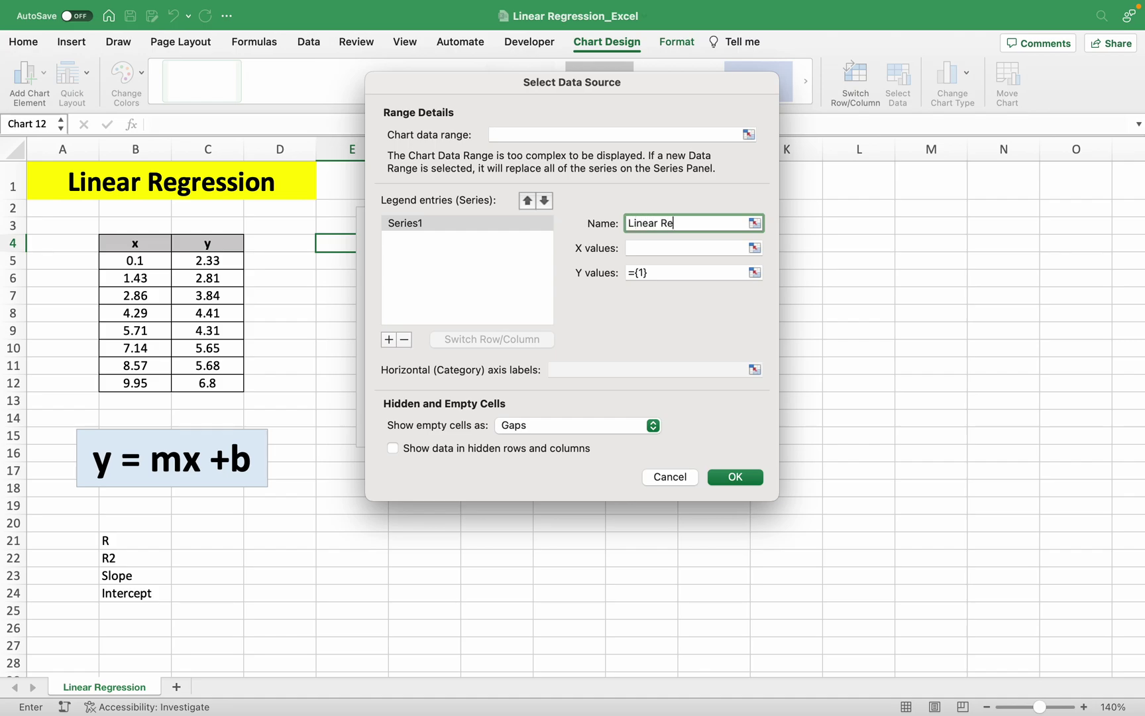
{"action": "type", "text": "Linear Regression Graph"}
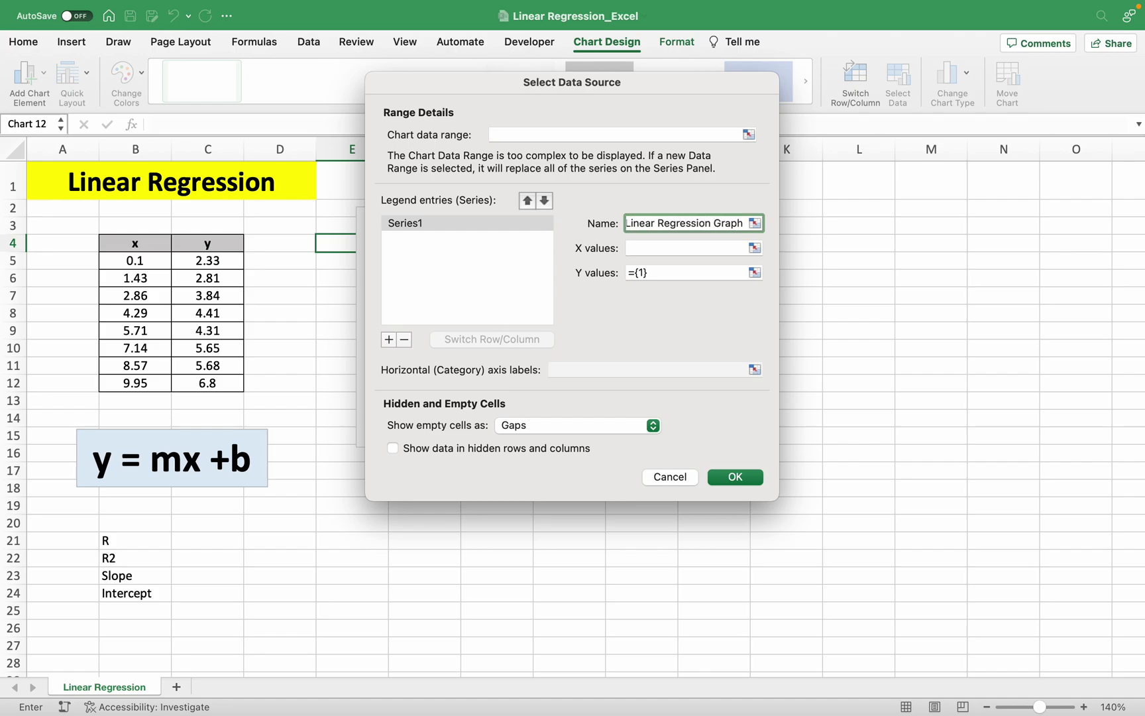
{"action": "left_click", "coordinate": [660, 247]}
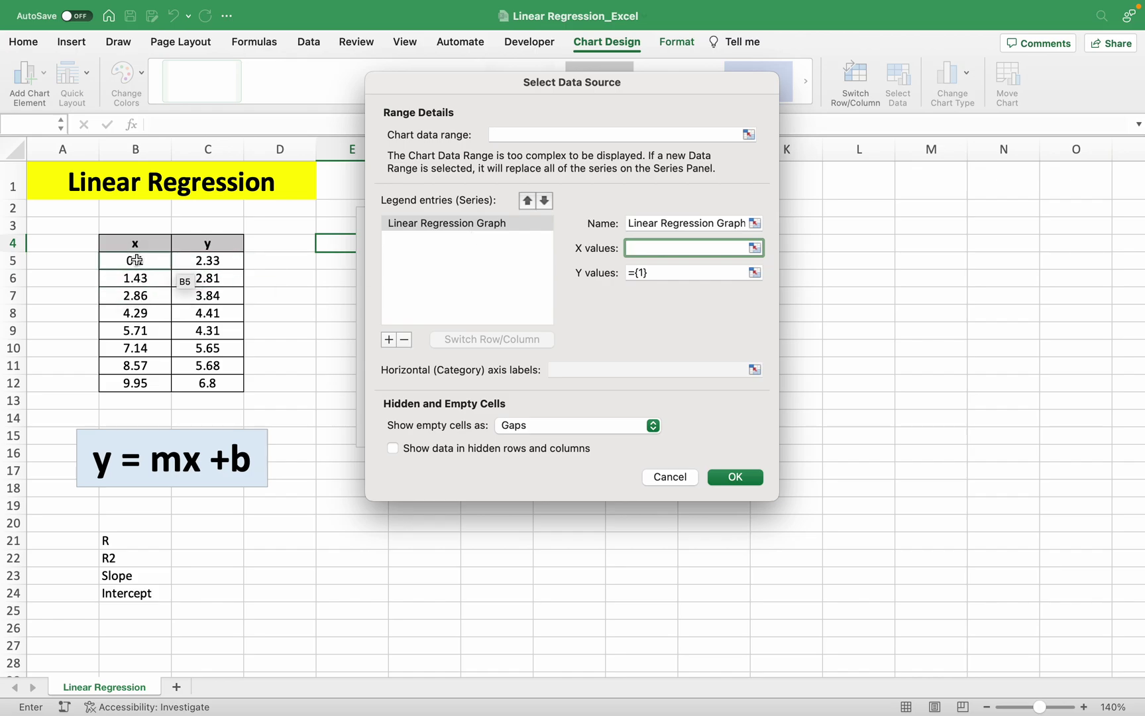
{"action": "left_click_drag", "start_coordinate": [132, 260], "coordinate": [133, 381]}
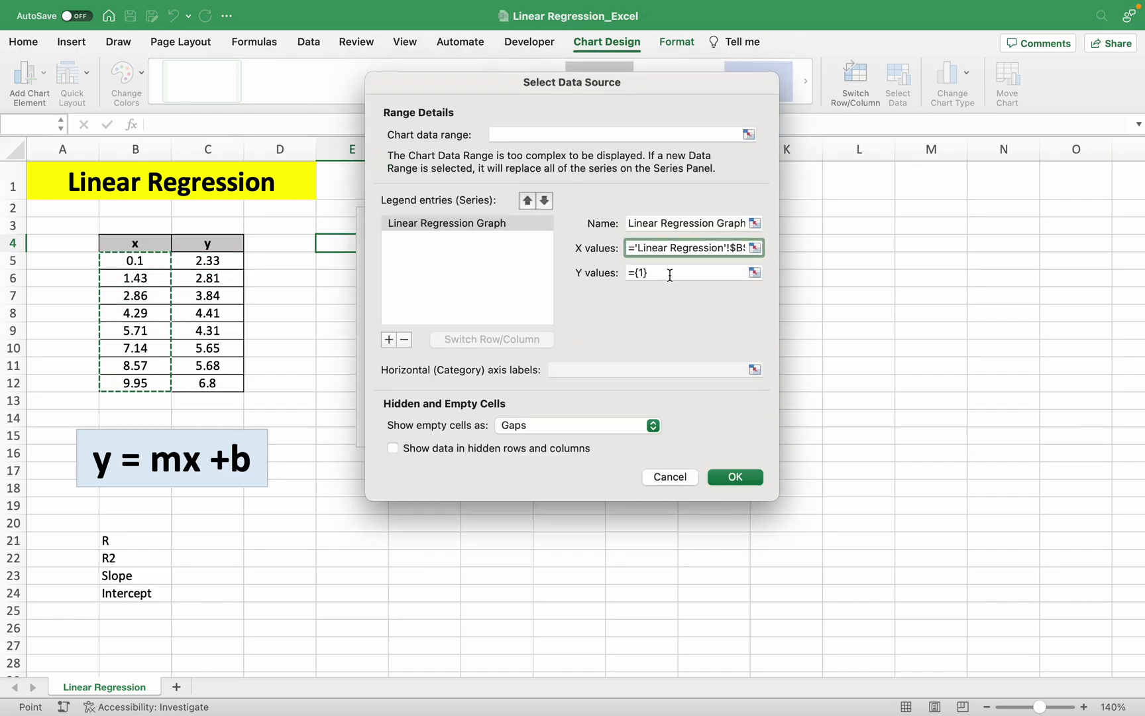
{"action": "left_click", "coordinate": [666, 272]}
{"action": "key", "text": "BackSpace"}
{"action": "left_click_drag", "start_coordinate": [212, 267], "coordinate": [215, 381]}
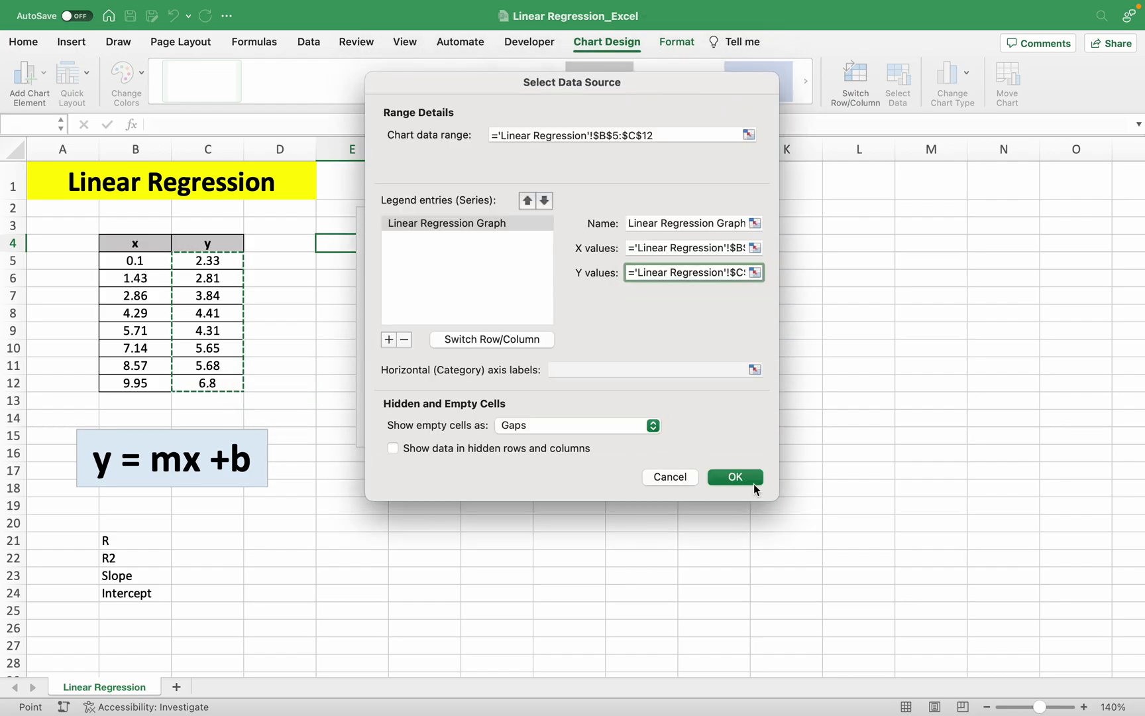
{"action": "left_click", "coordinate": [734, 478]}
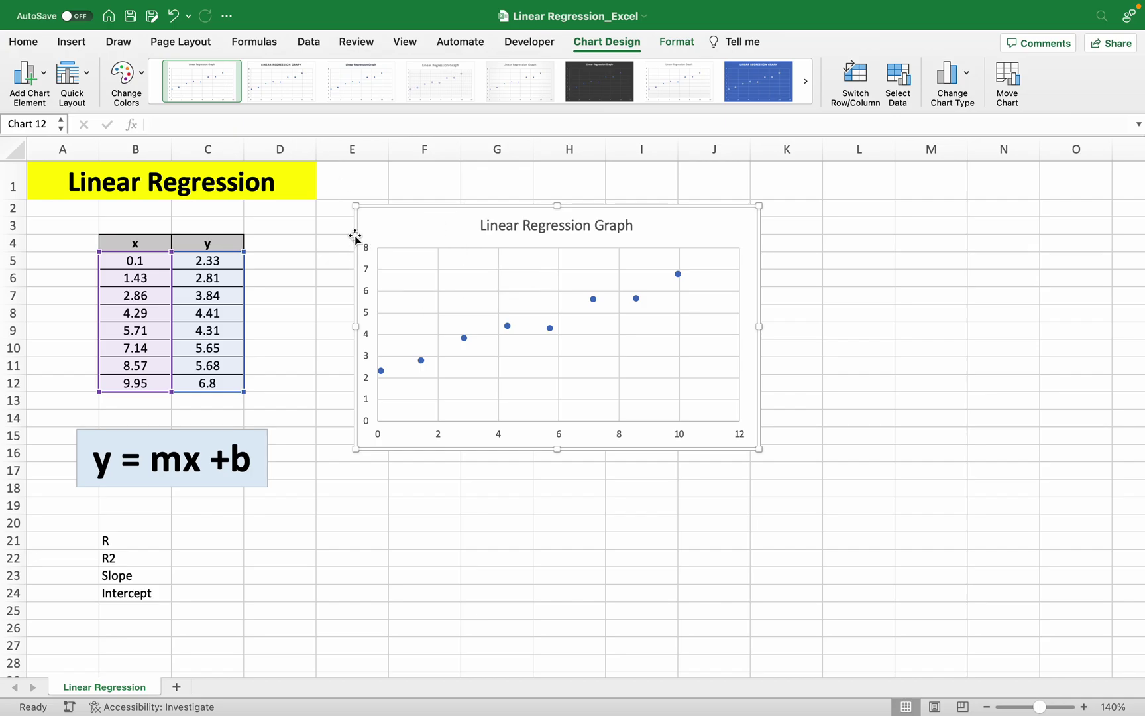
Add primary horizontal and primary vertical axis titles to the chart
{"action": "left_click", "coordinate": [38, 75]}
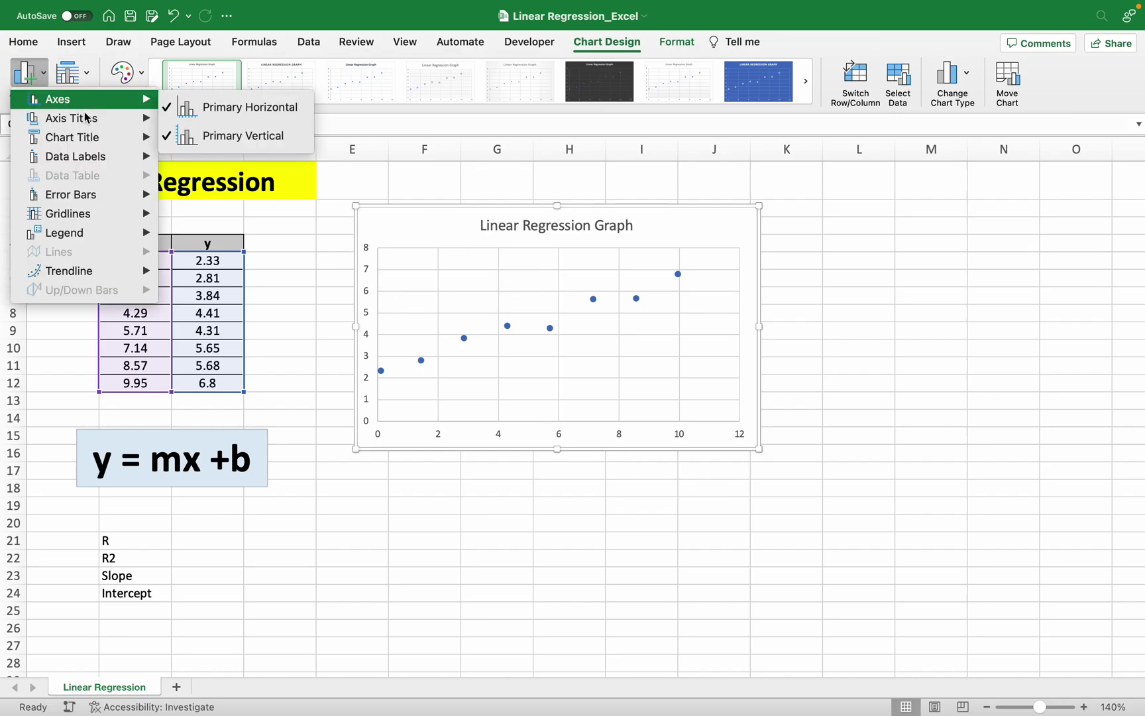
{"action": "left_click", "coordinate": [241, 130]}
{"action": "left_click", "coordinate": [30, 75]}
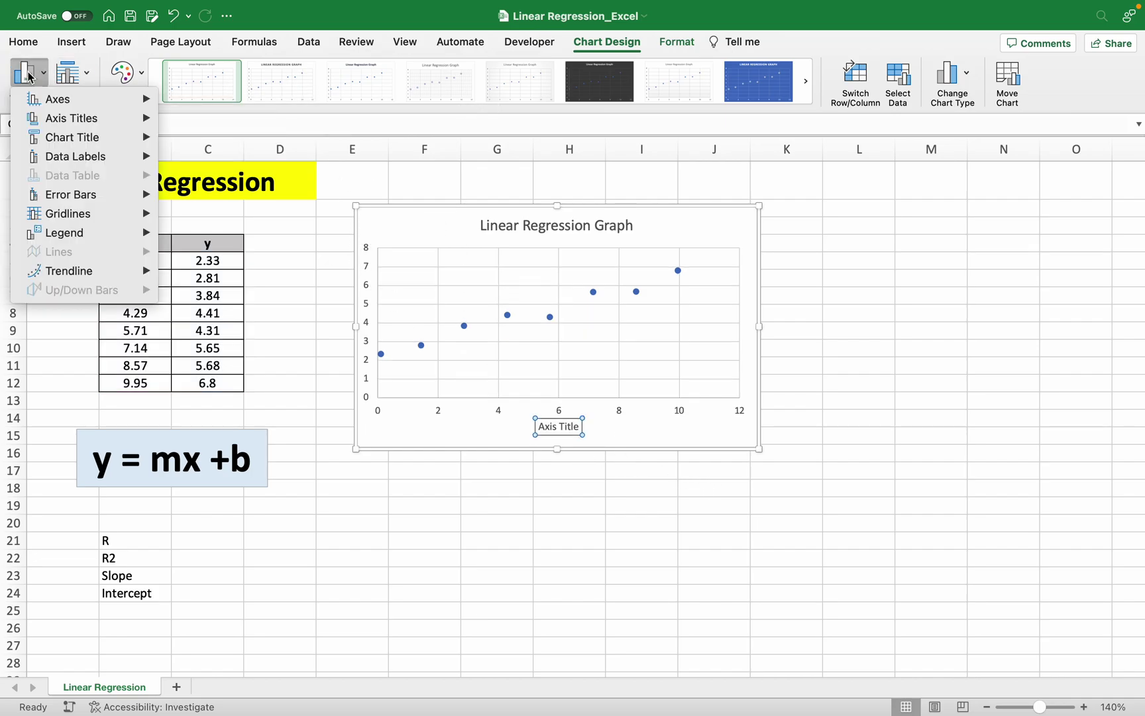
{"action": "mouse_move", "coordinate": [110, 120]}
{"action": "left_click", "coordinate": [240, 157]}
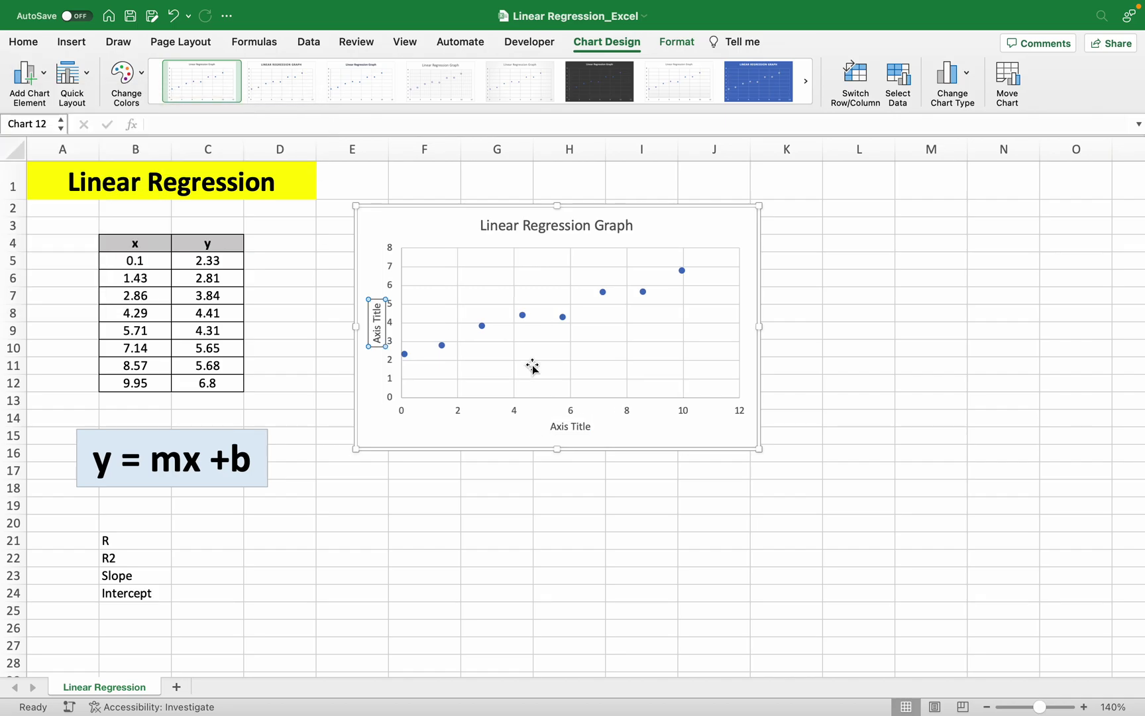
Rename the axis titles to 'x-axis' and 'y-axis' and close the Format pane
{"action": "left_click", "coordinate": [574, 427]}
{"action": "double_click", "coordinate": [574, 427]}
{"action": "type", "text": "x-ax"}
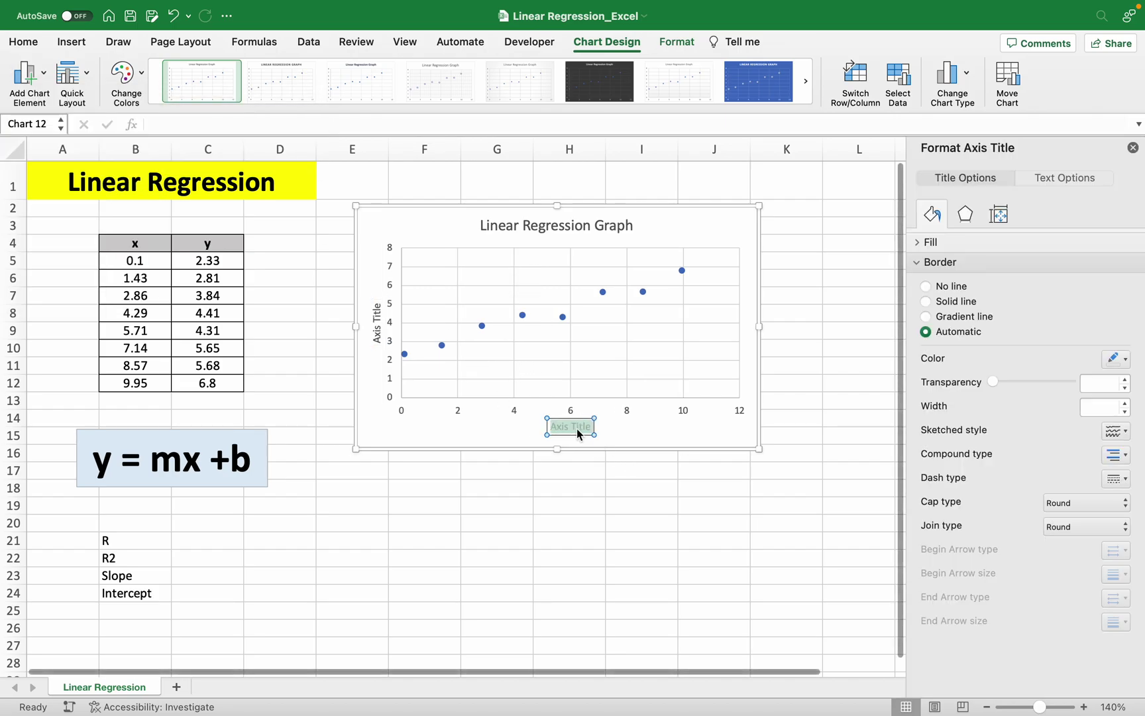
{"action": "type", "text": "is"}
{"action": "left_click", "coordinate": [375, 320]}
{"action": "double_click", "coordinate": [375, 319]}
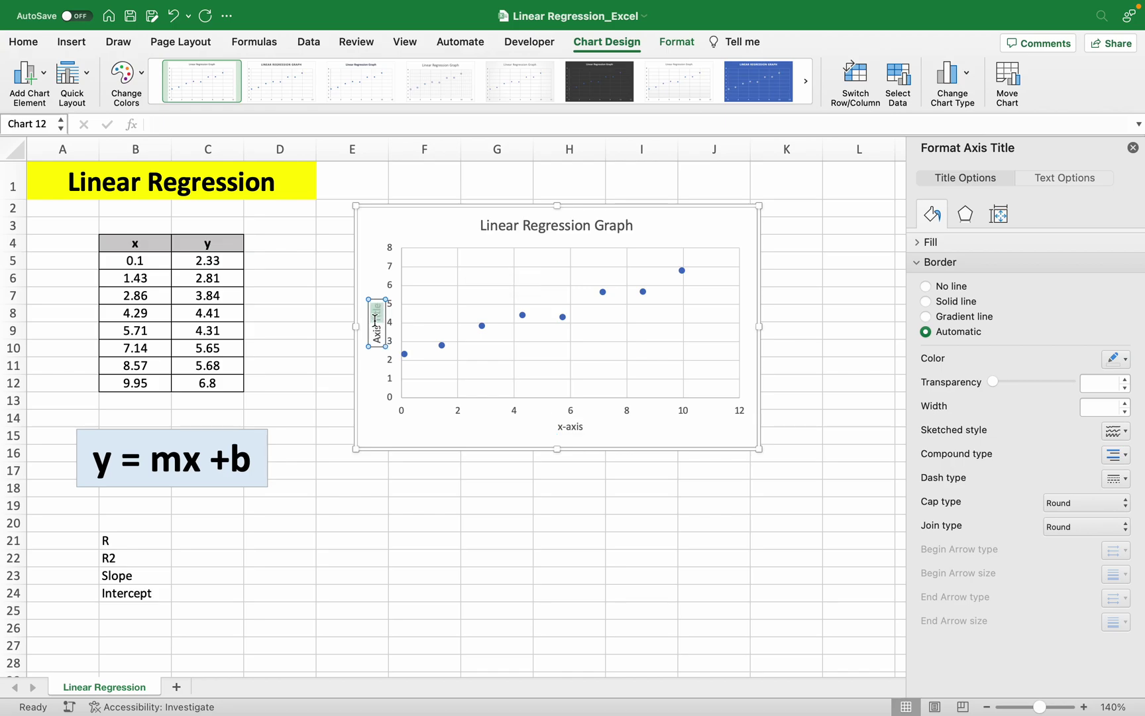
{"action": "type", "text": "y-axis"}
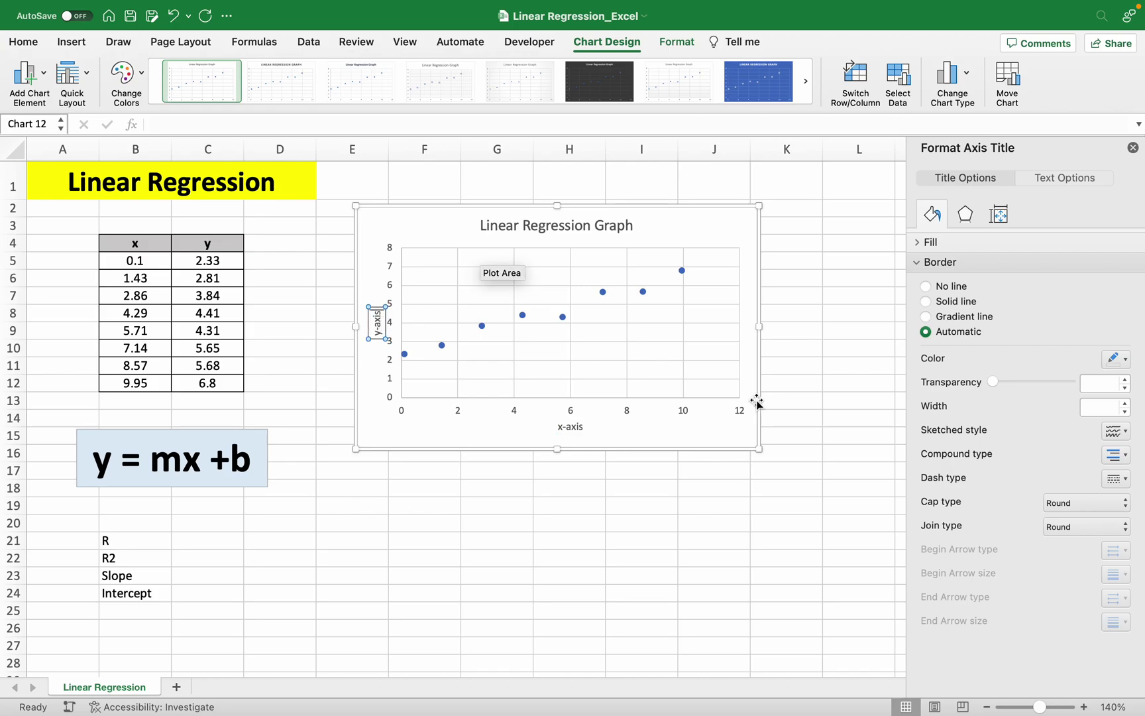
{"action": "left_click", "coordinate": [1133, 147]}
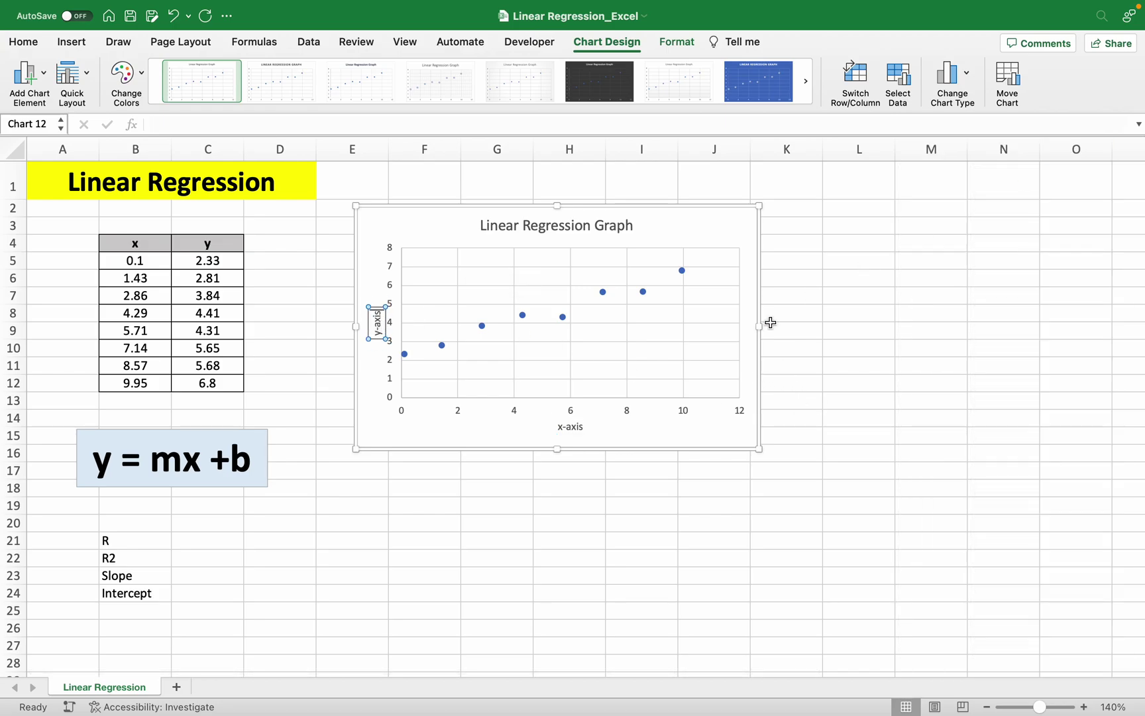
Add a linear trendline to the plotted data series
{"action": "left_click", "coordinate": [563, 318]}
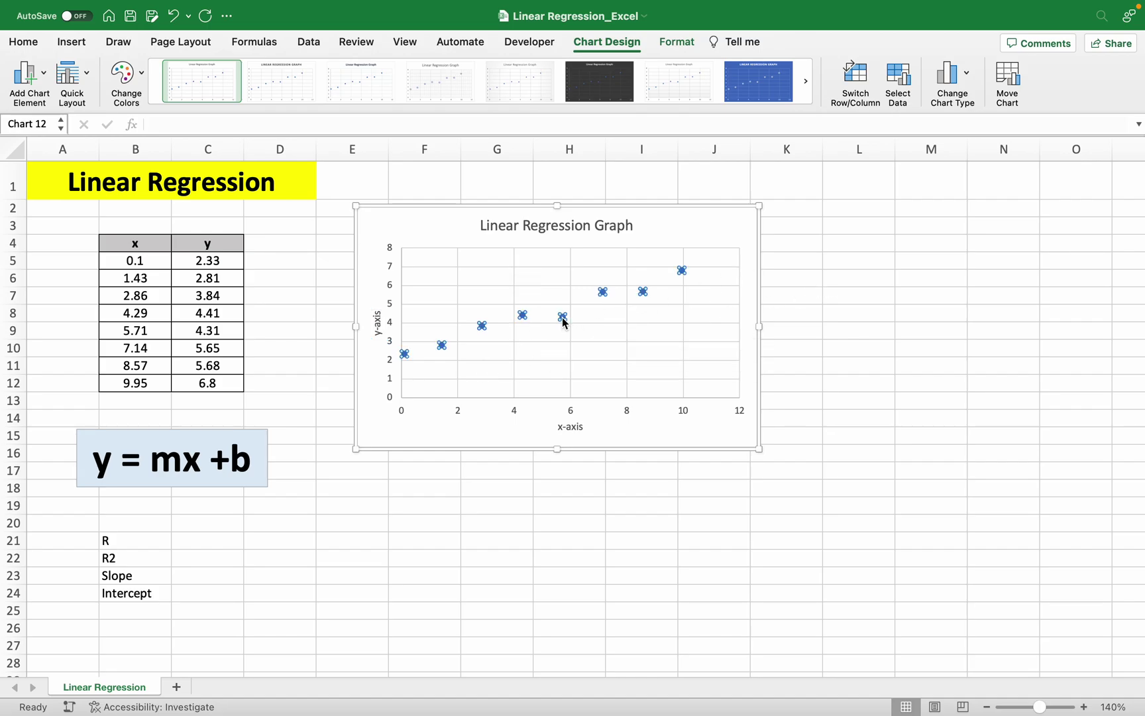
{"action": "right_click", "coordinate": [562, 318]}
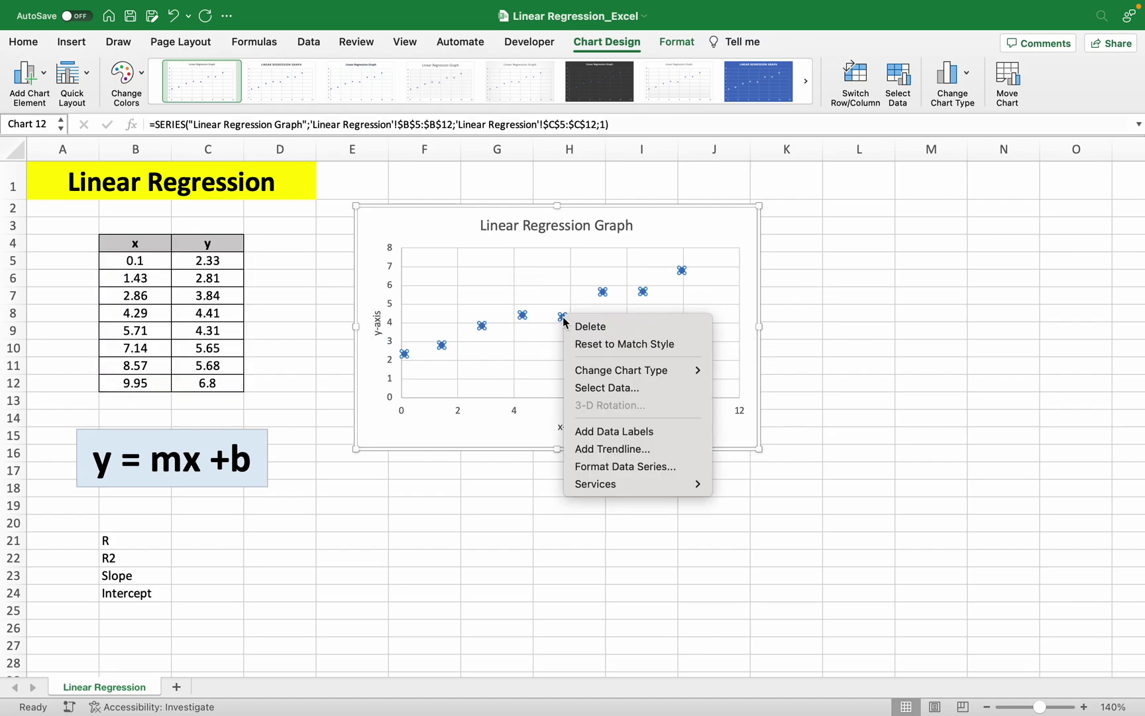
{"action": "left_click", "coordinate": [630, 450]}
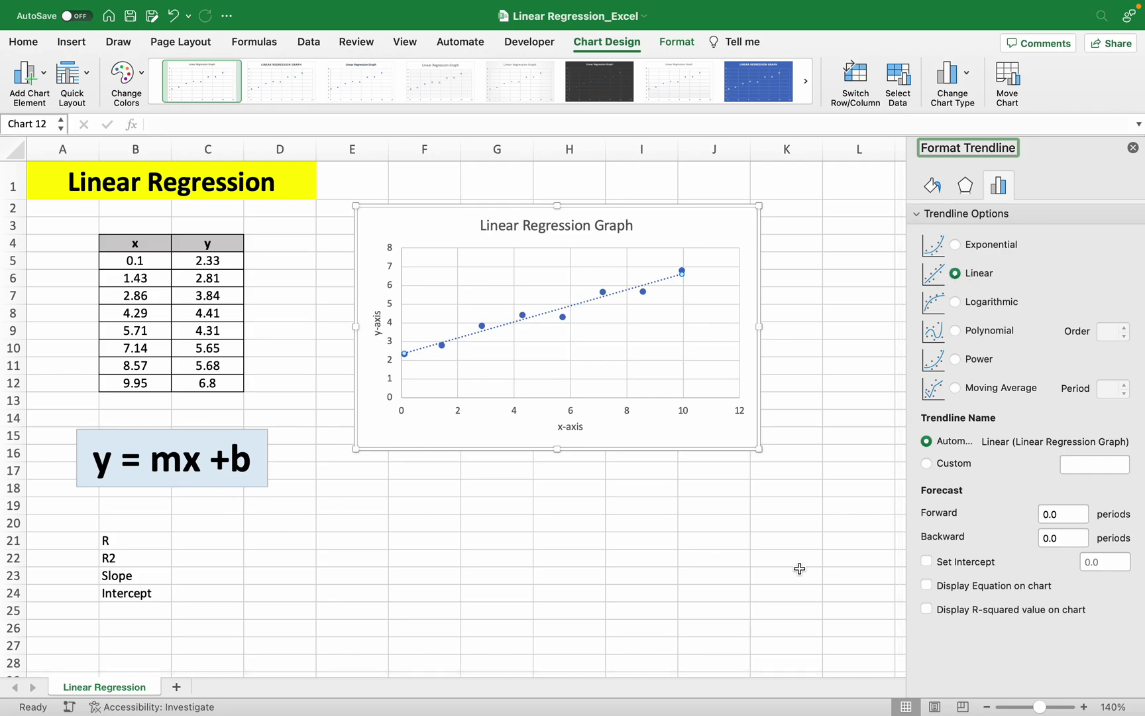
Display the trendline equation and R-squared value, moving the label below the line
{"action": "left_click", "coordinate": [926, 586]}
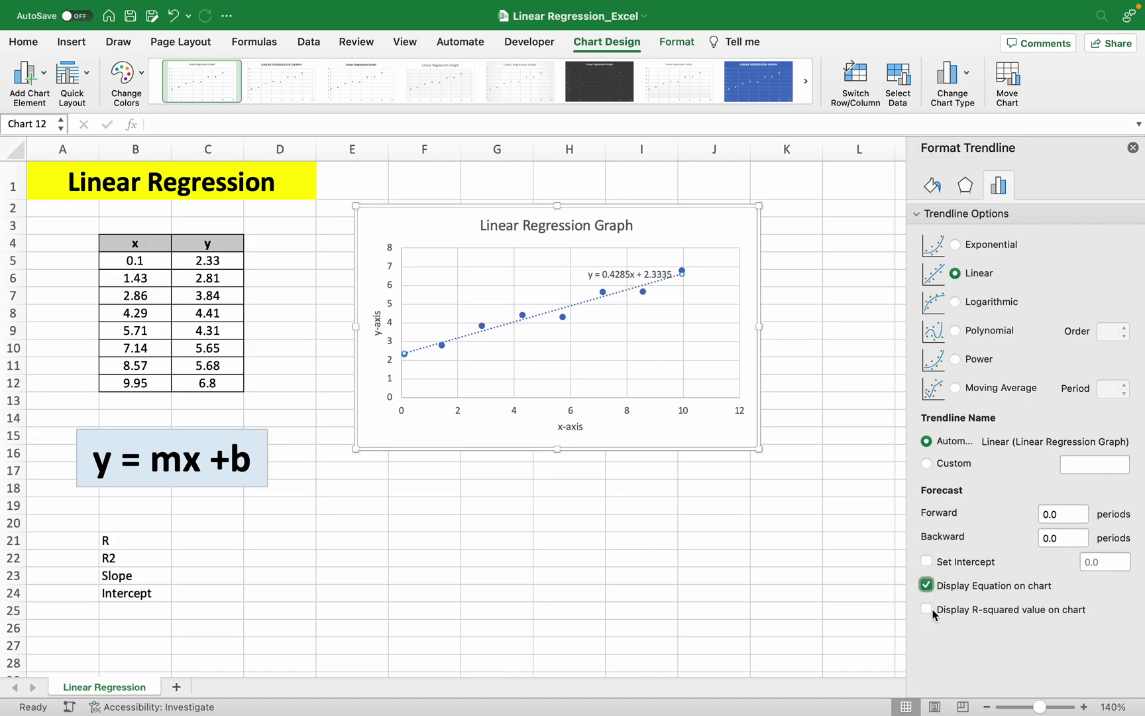
{"action": "left_click", "coordinate": [926, 608]}
{"action": "left_click", "coordinate": [670, 259]}
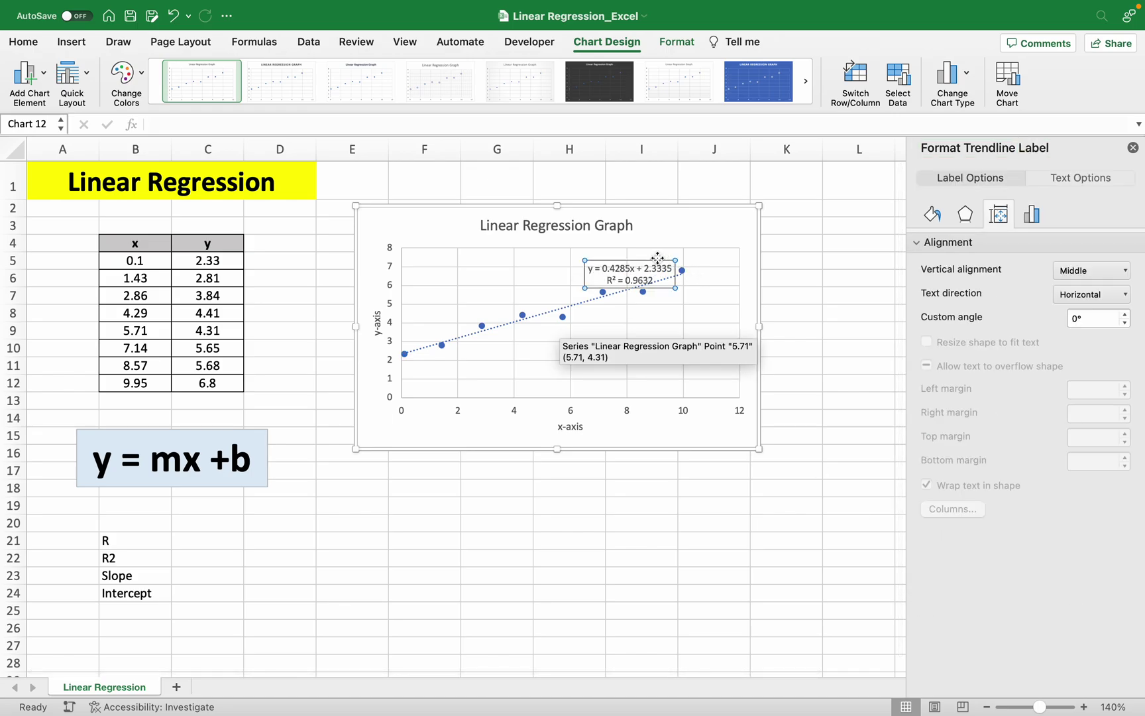
{"action": "left_click_drag", "start_coordinate": [679, 268], "coordinate": [709, 337]}
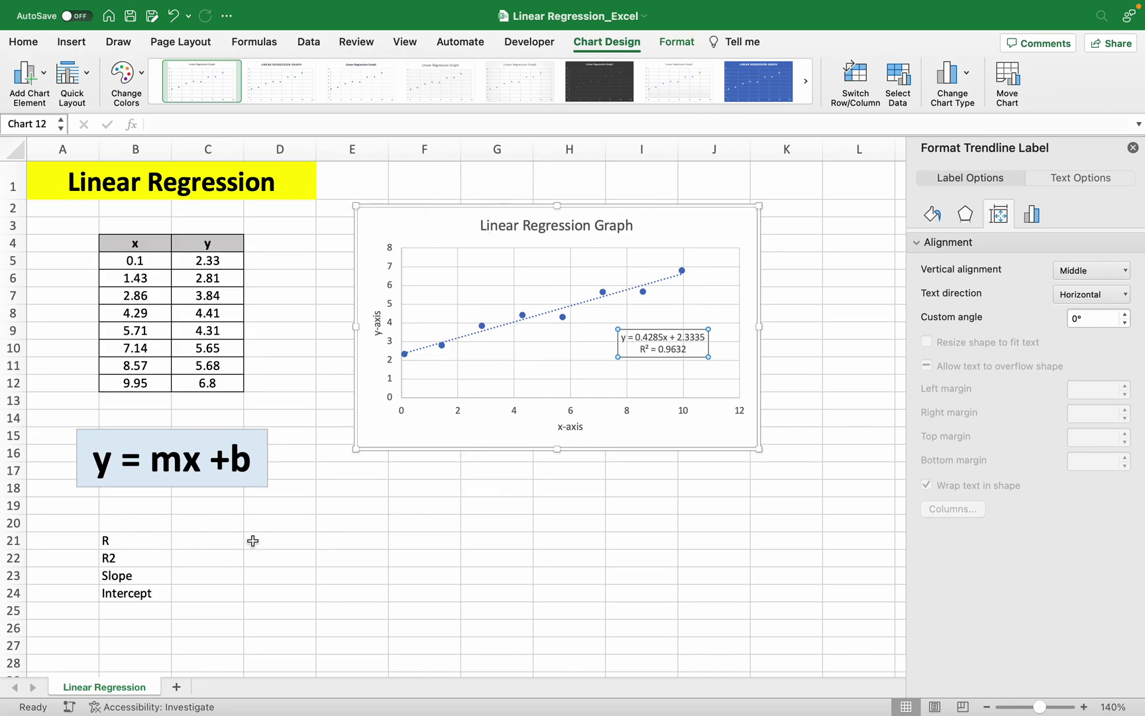
Enter =CORREL(B5:B12;C5:C12) in C21, giving R = 0.9814151
{"action": "left_click", "coordinate": [220, 542]}
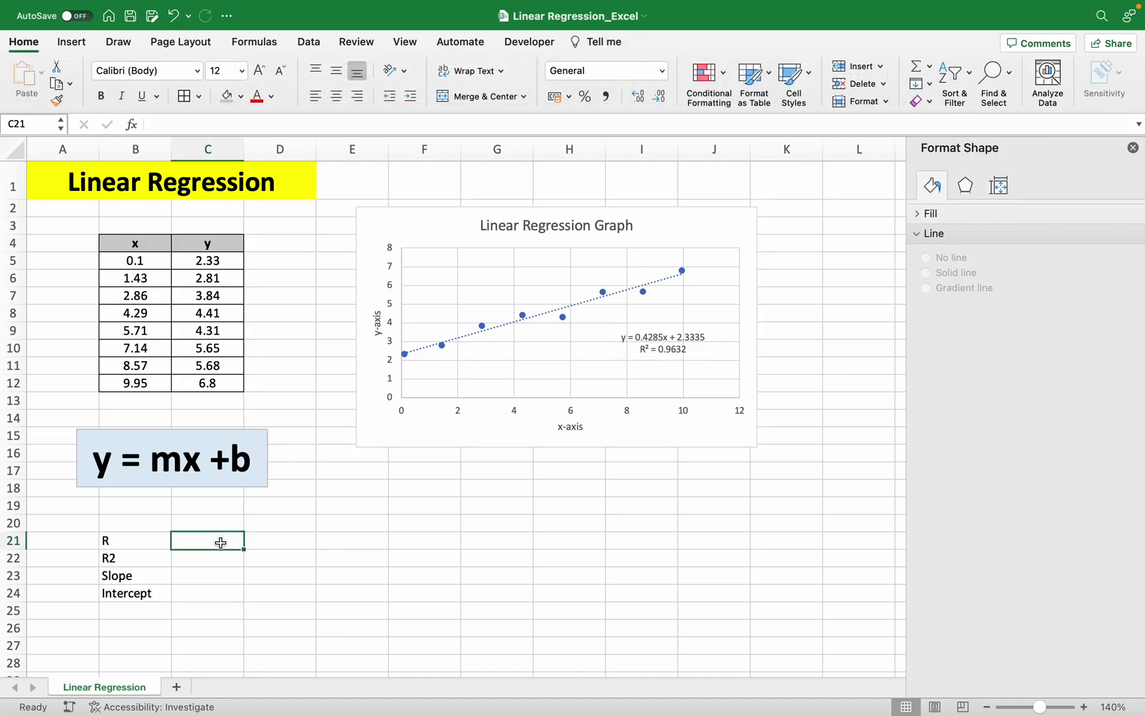
{"action": "type", "text": "="}
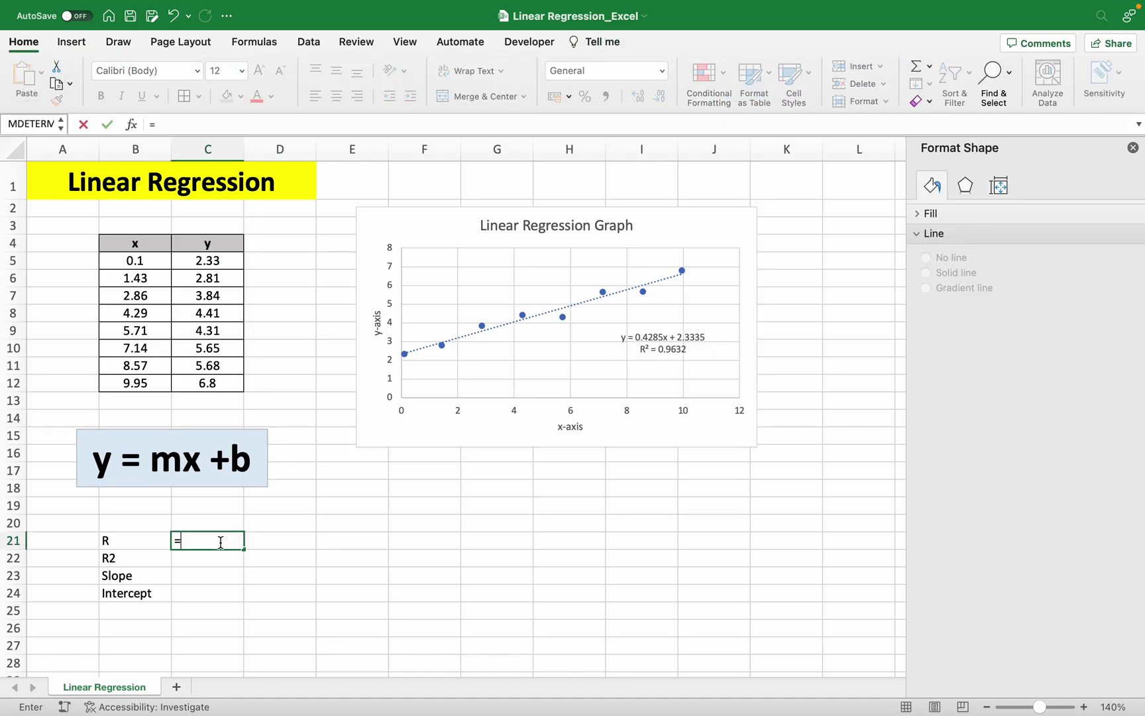
{"action": "type", "text": "correla"}
{"action": "key", "text": "BackSpace"}
{"action": "double_click", "coordinate": [226, 582]}
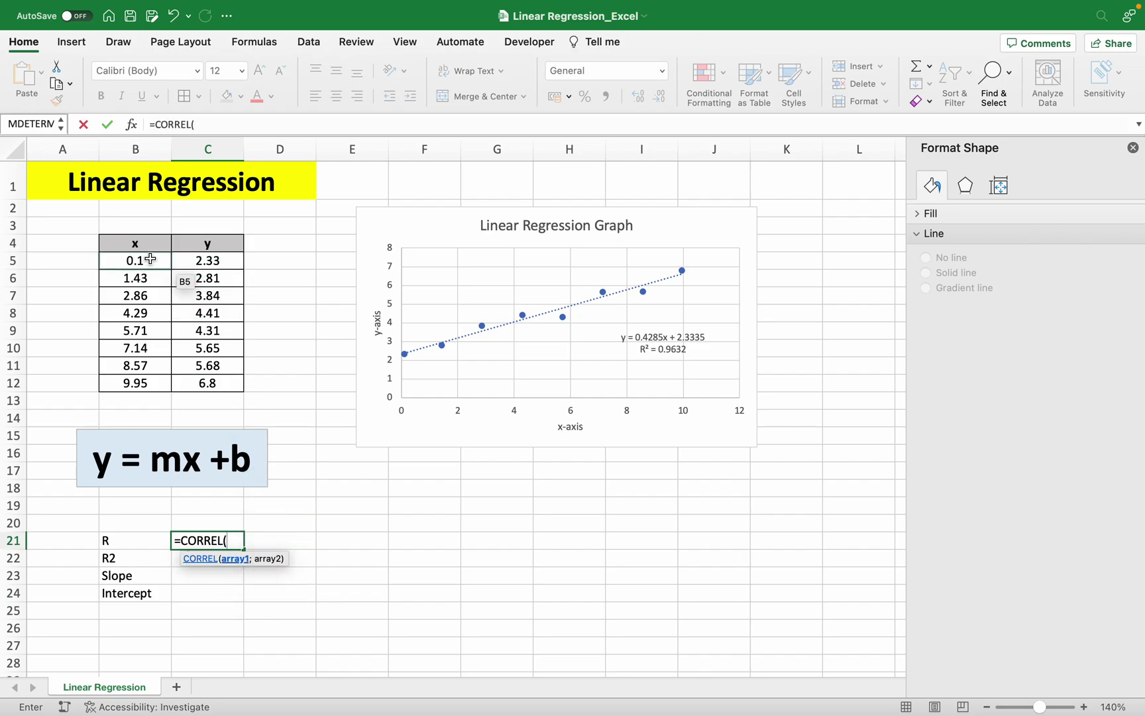
{"action": "left_click_drag", "start_coordinate": [151, 259], "coordinate": [140, 381]}
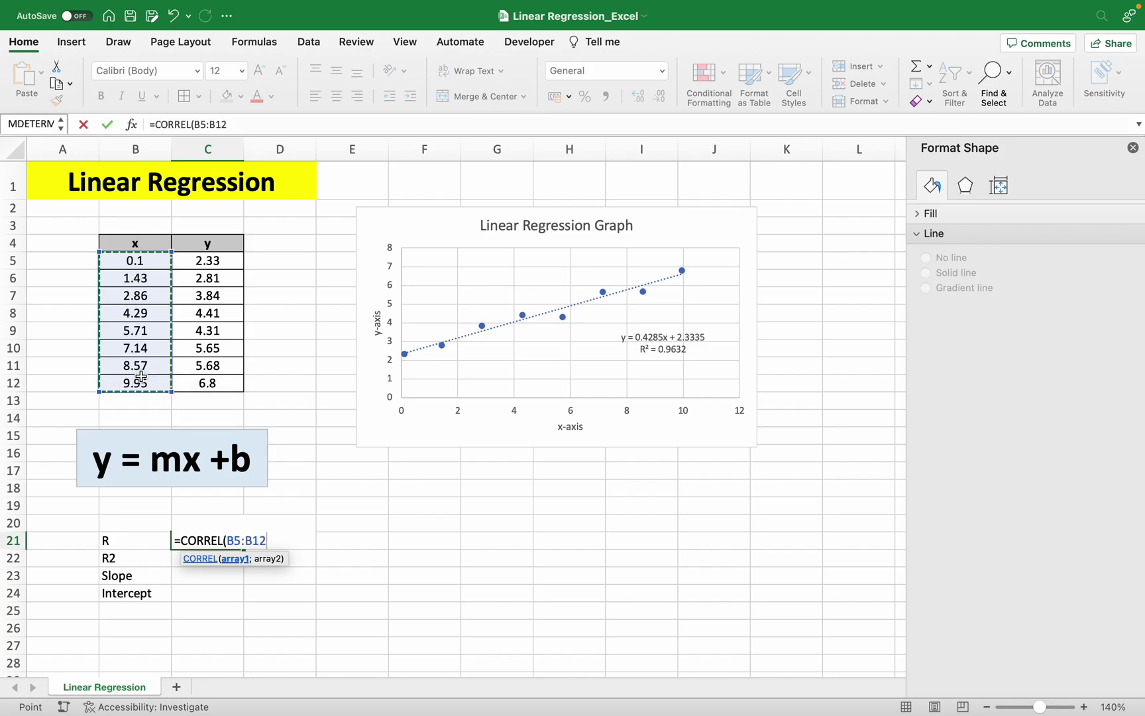
{"action": "type", "text": ":"}
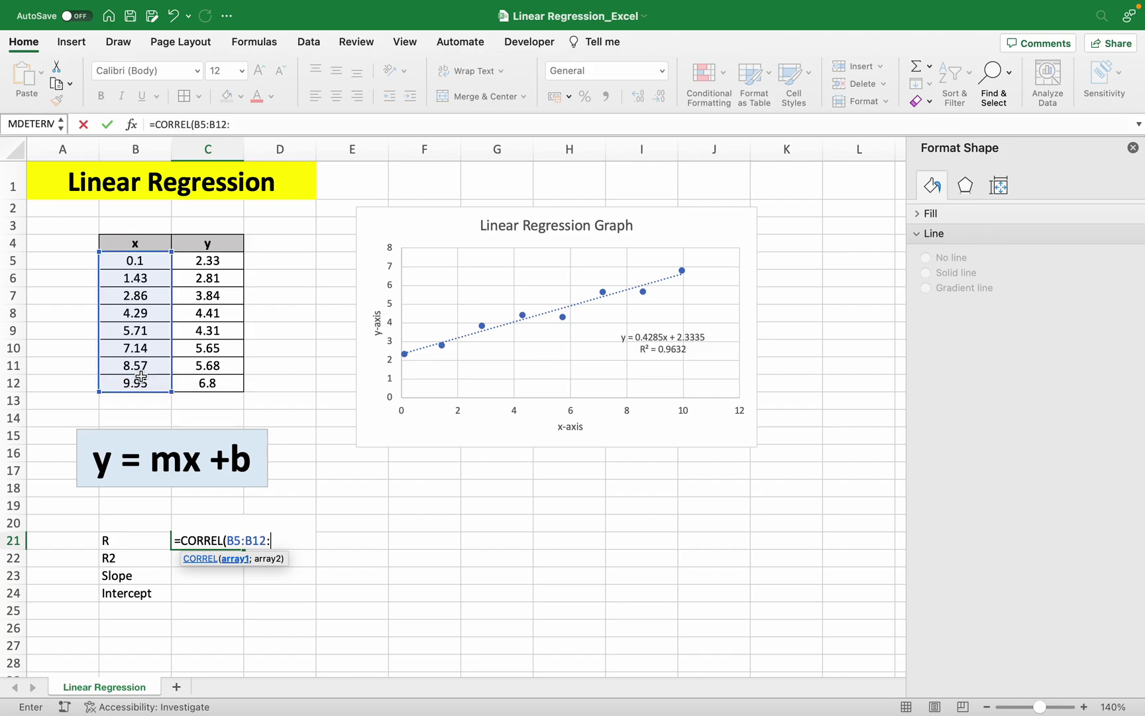
{"action": "key", "text": "BackSpace"}
{"action": "type", "text": ";"}
{"action": "left_click_drag", "start_coordinate": [227, 261], "coordinate": [215, 376]}
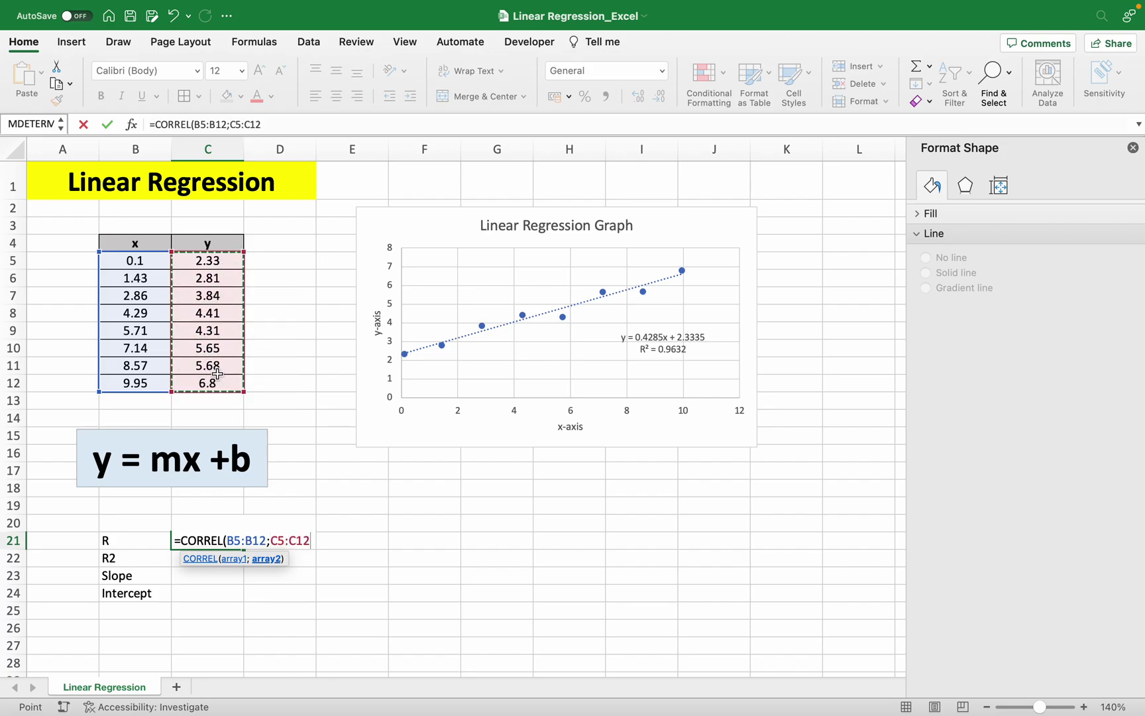
{"action": "key", "text": "Return"}
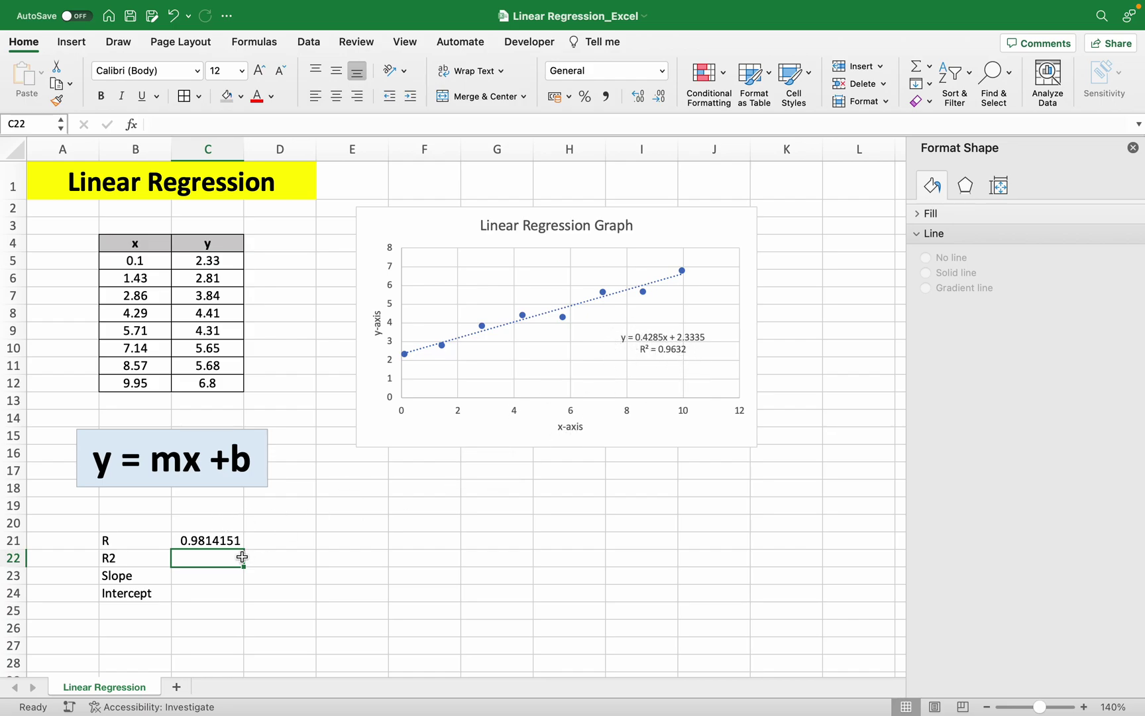
Enter =C21^2 in C22 for R2 = 0.9631755 and check its formula
{"action": "type", "text": "="}
{"action": "left_click", "coordinate": [204, 540]}
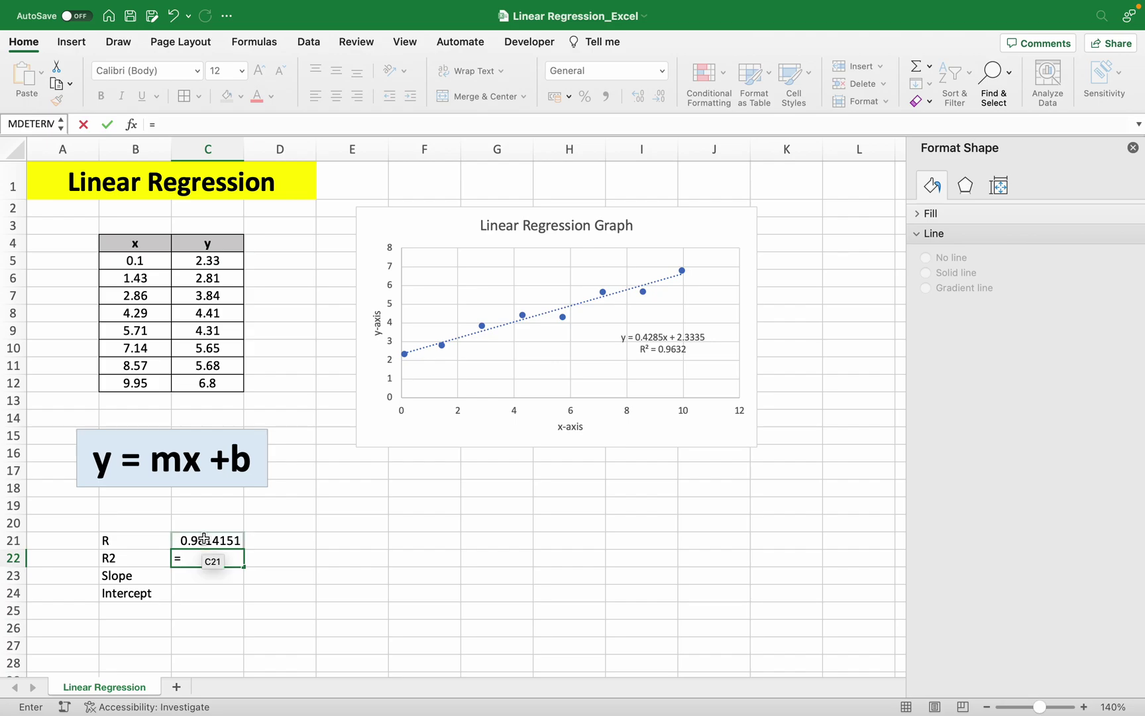
{"action": "type", "text": "^"}
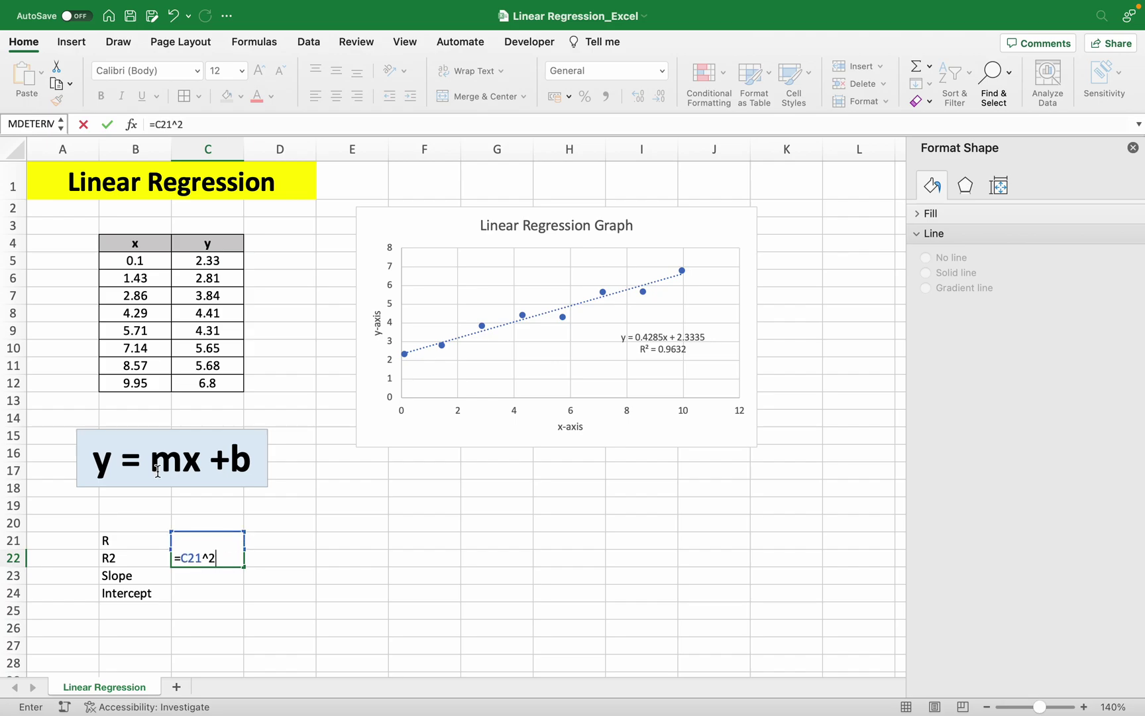
{"action": "type", "text": "2"}
{"action": "key", "text": "Return"}
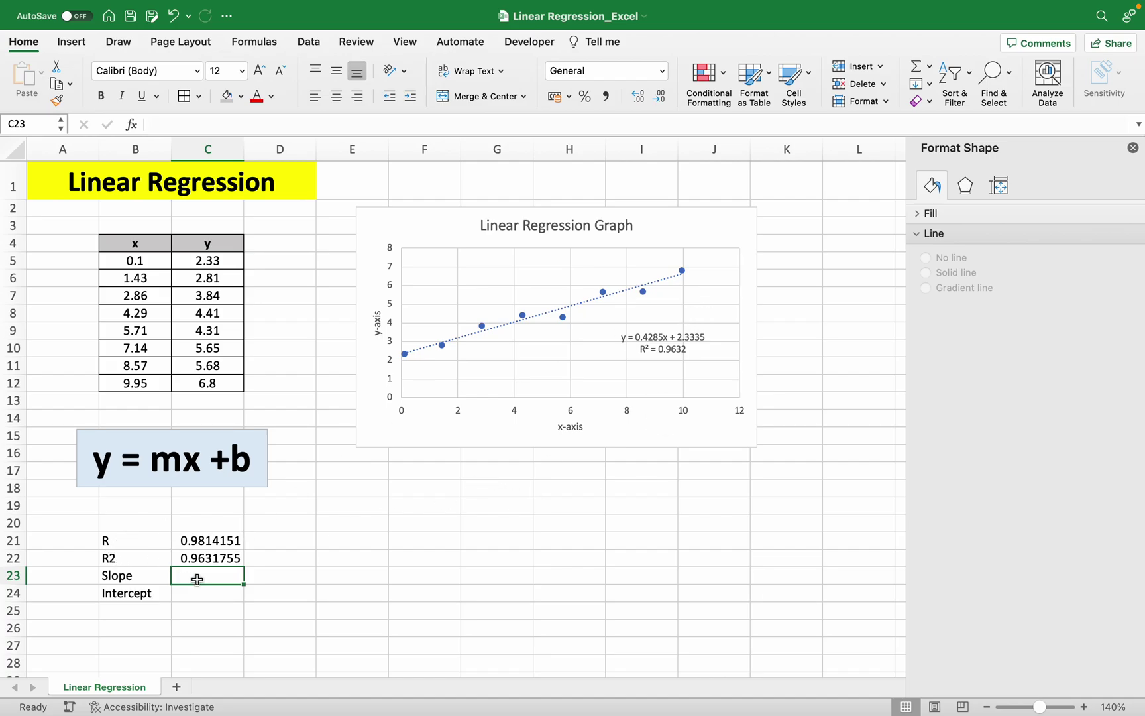
{"action": "left_click", "coordinate": [212, 559]}
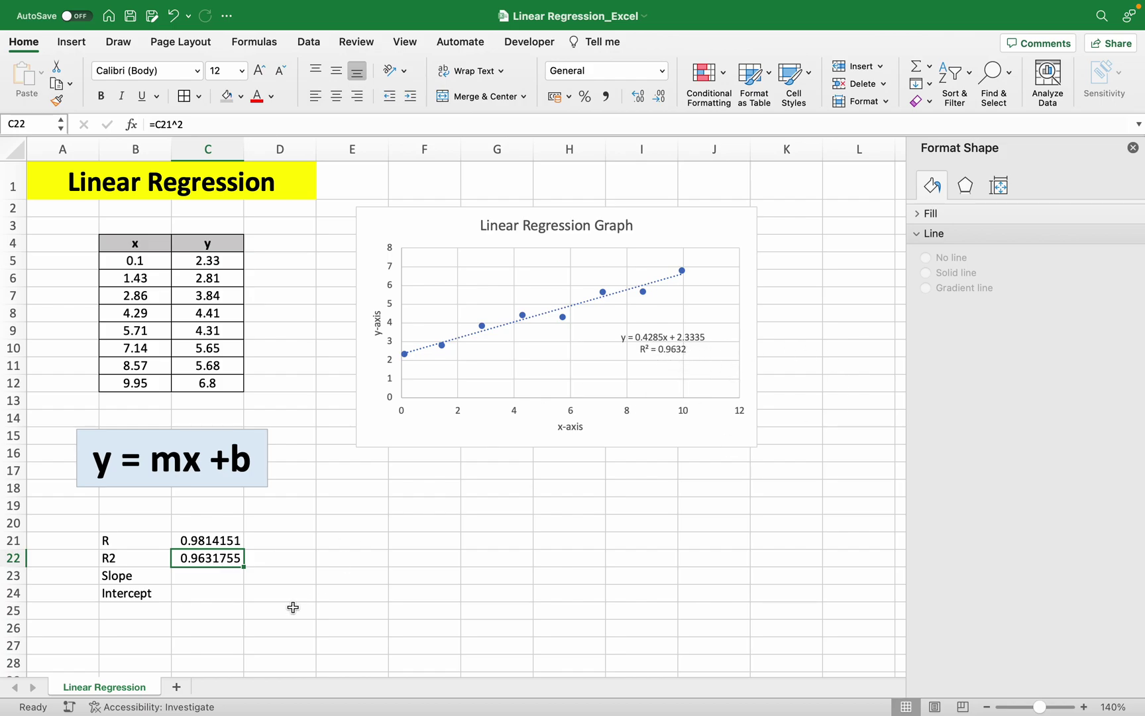
Enter =SLOPE(C5:C12;B5:B12) in C23, giving 0.4285093
{"action": "left_click", "coordinate": [194, 575]}
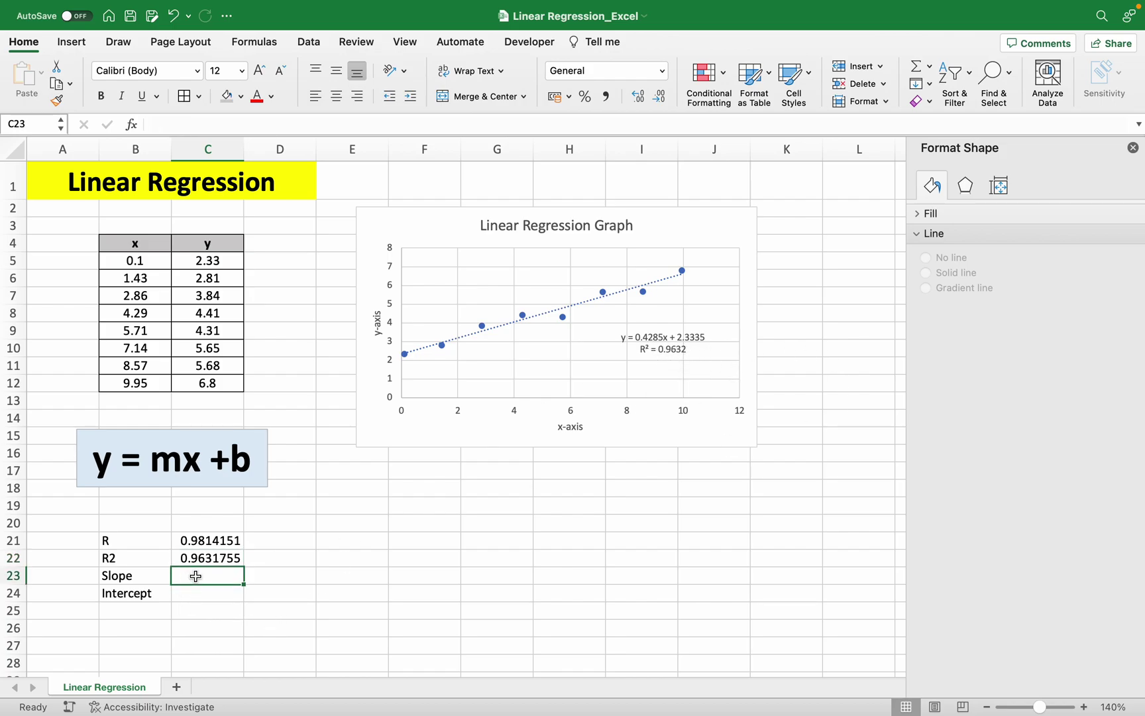
{"action": "type", "text": "=slop"}
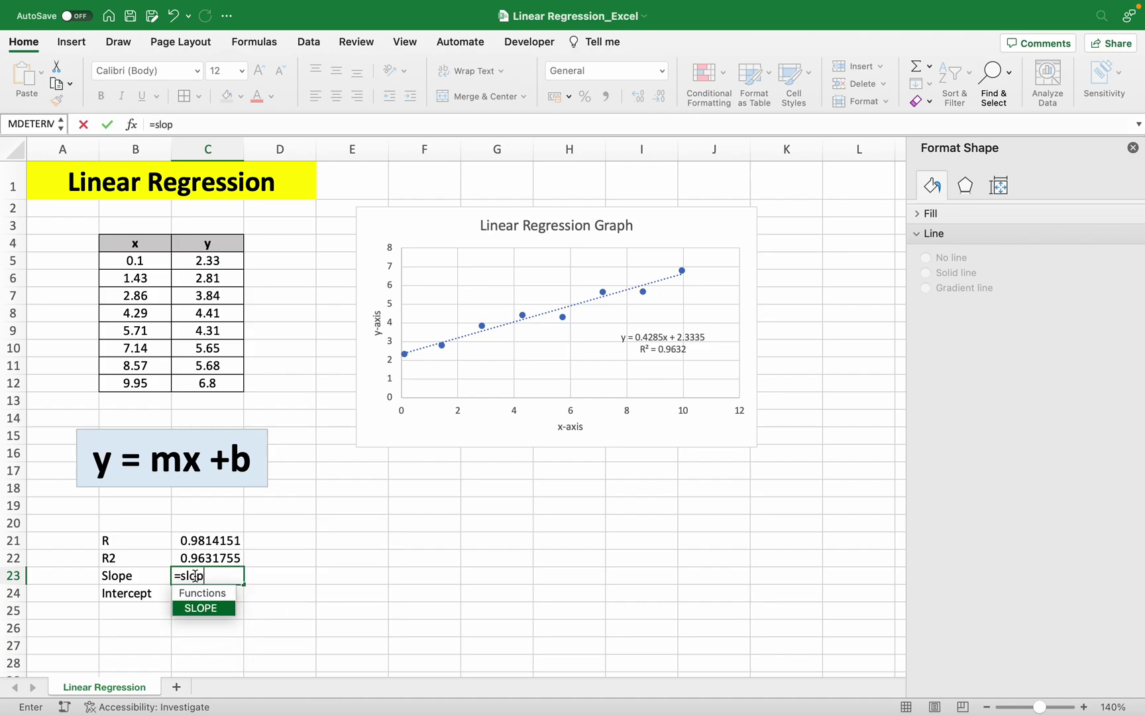
{"action": "double_click", "coordinate": [213, 611]}
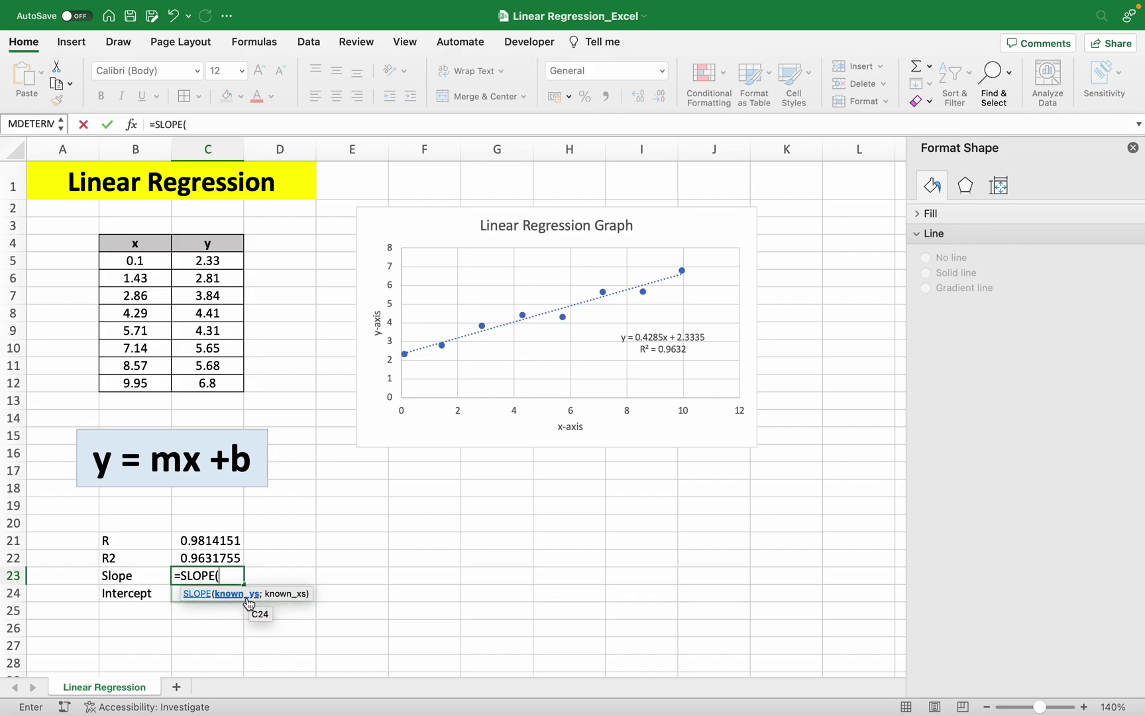
{"action": "left_click_drag", "start_coordinate": [214, 260], "coordinate": [214, 379]}
{"action": "type", "text": ";"}
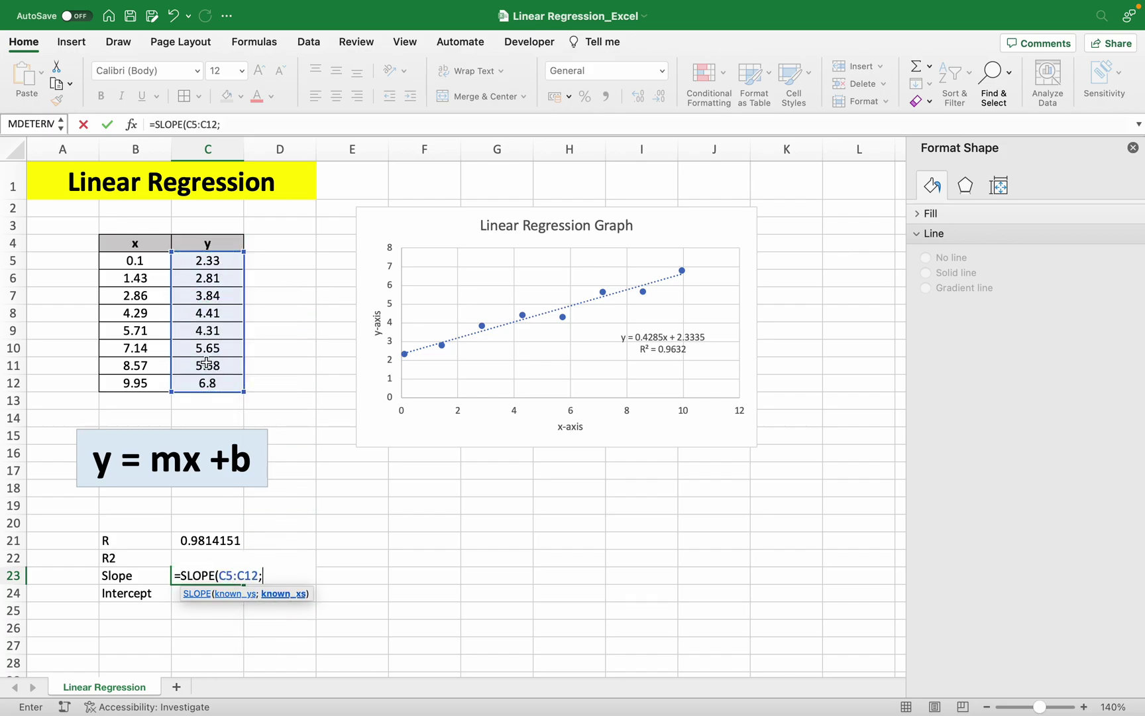
{"action": "left_click", "coordinate": [138, 259]}
{"action": "left_click_drag", "start_coordinate": [139, 260], "coordinate": [132, 381]}
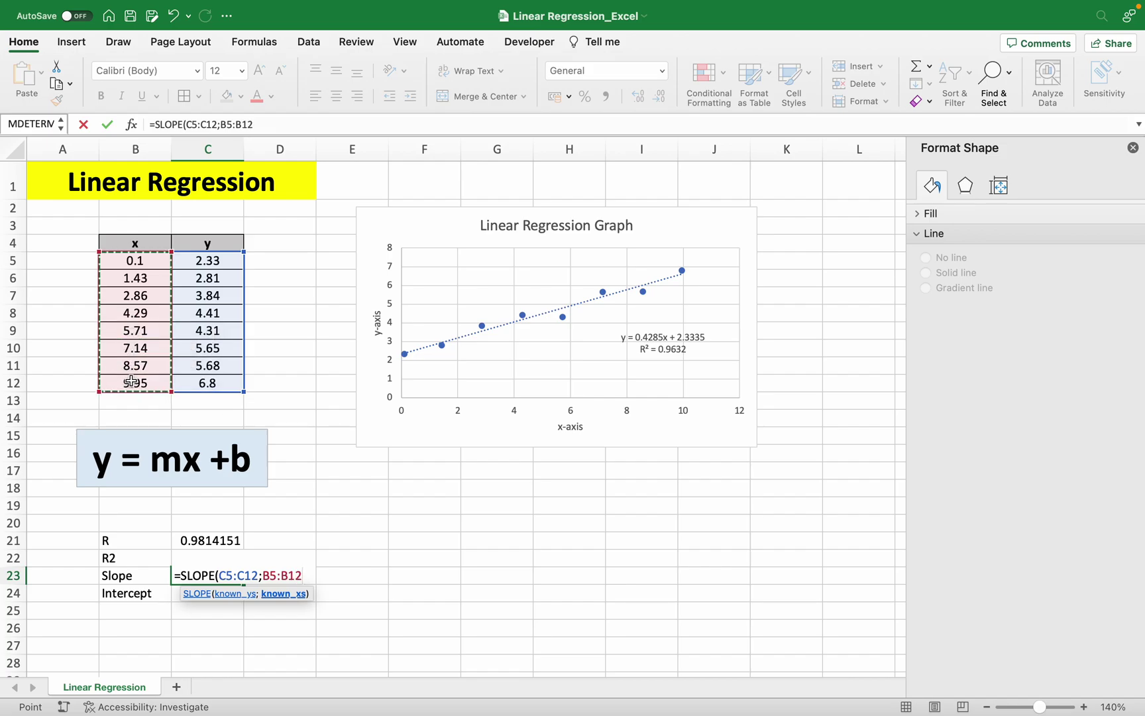
{"action": "type", "text": ")"}
{"action": "key", "text": "Return"}
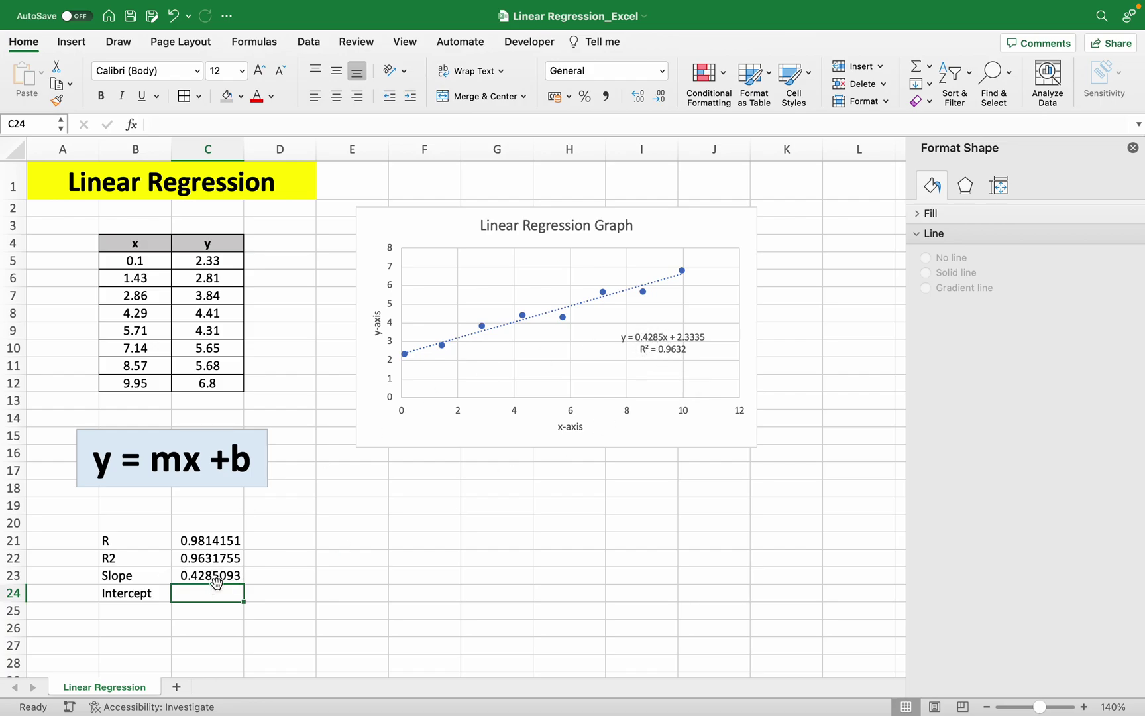
Enter =INTERCEPT(C5:C12;B5:B12) in C24, giving 2.3335255
{"action": "type", "text": "=inte"}
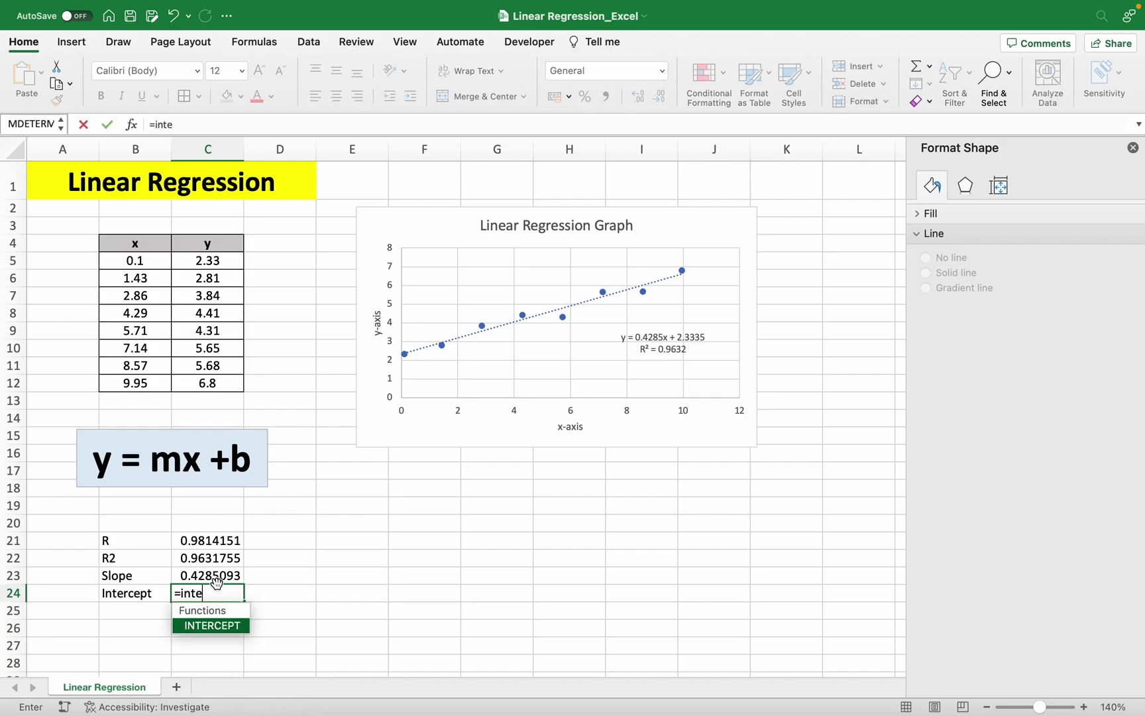
{"action": "type", "text": "rcept"}
{"action": "double_click", "coordinate": [228, 625]}
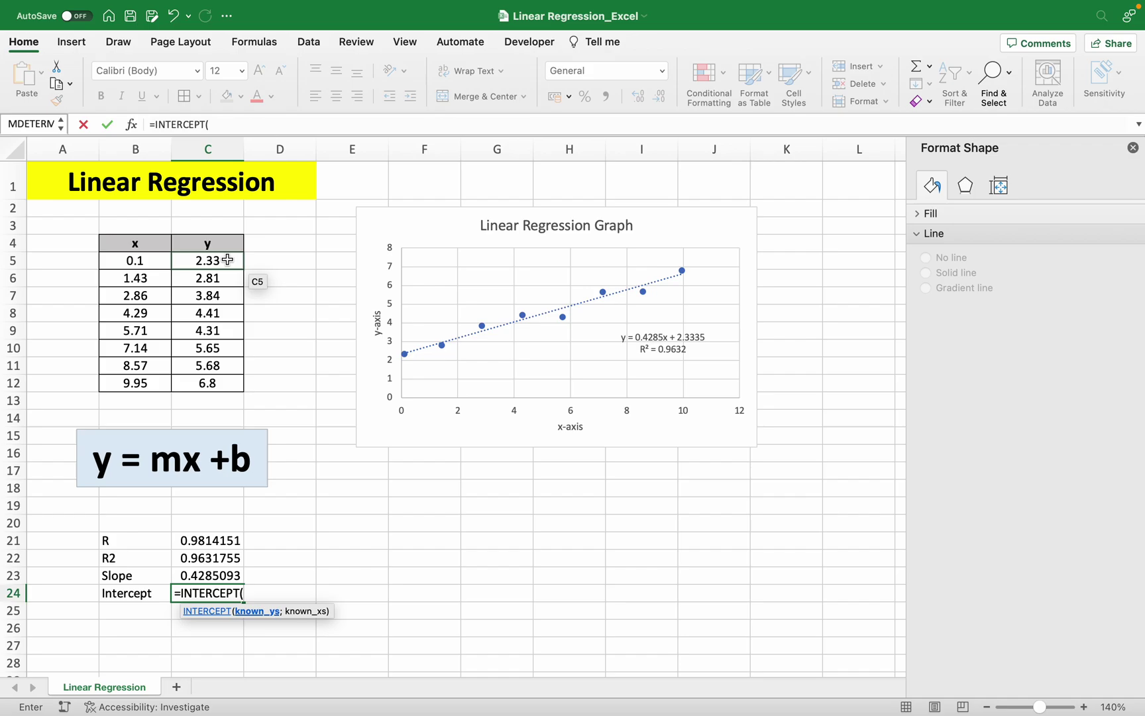
{"action": "left_click_drag", "start_coordinate": [229, 260], "coordinate": [225, 383]}
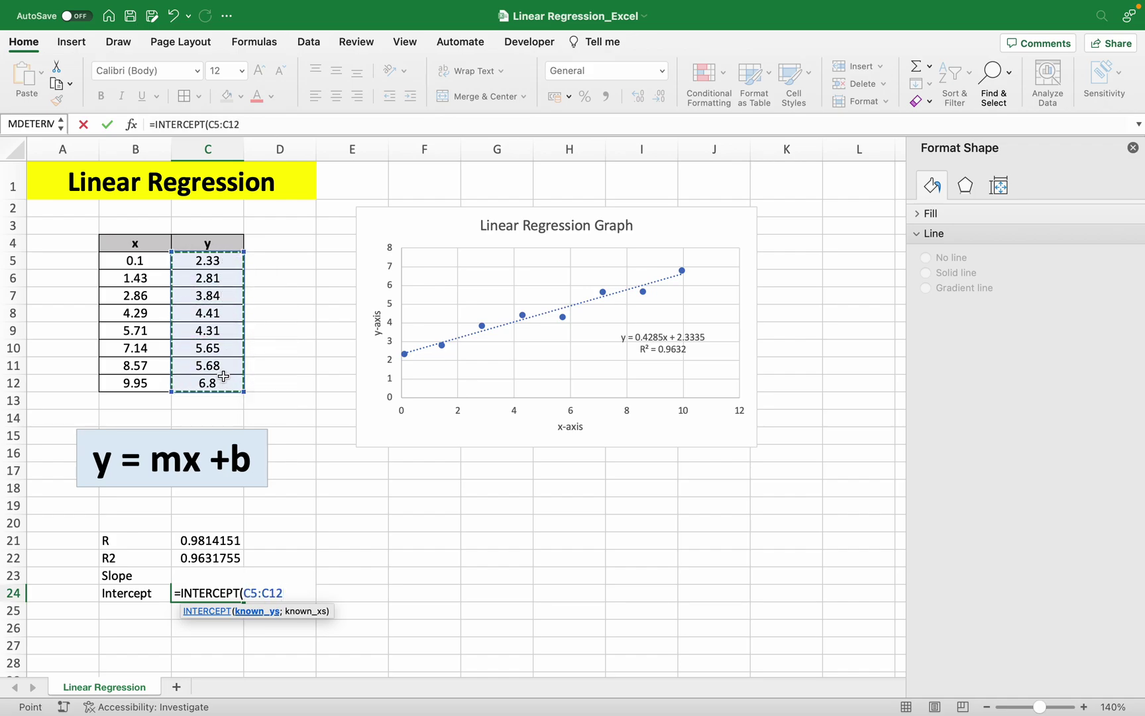
{"action": "type", "text": ";"}
{"action": "left_click_drag", "start_coordinate": [151, 261], "coordinate": [157, 383]}
{"action": "type", "text": ")"}
{"action": "key", "text": "Return"}
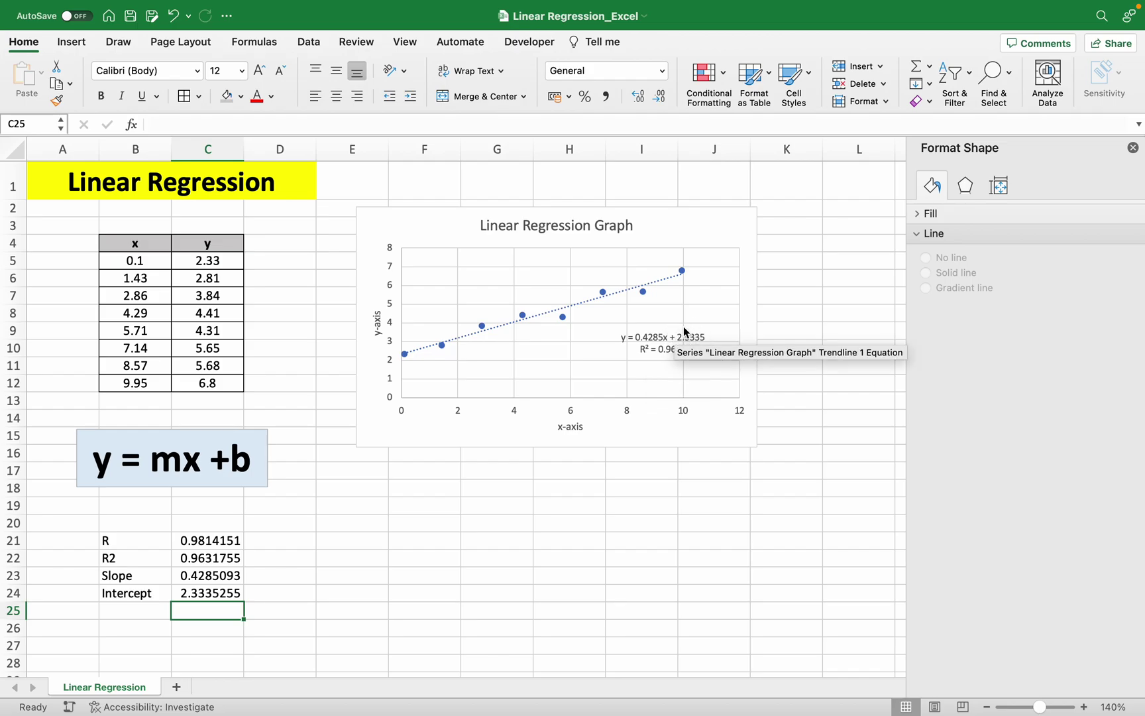
Type the equation y = 0.428x + 2.333 into cell B26
{"action": "left_click", "coordinate": [147, 629]}
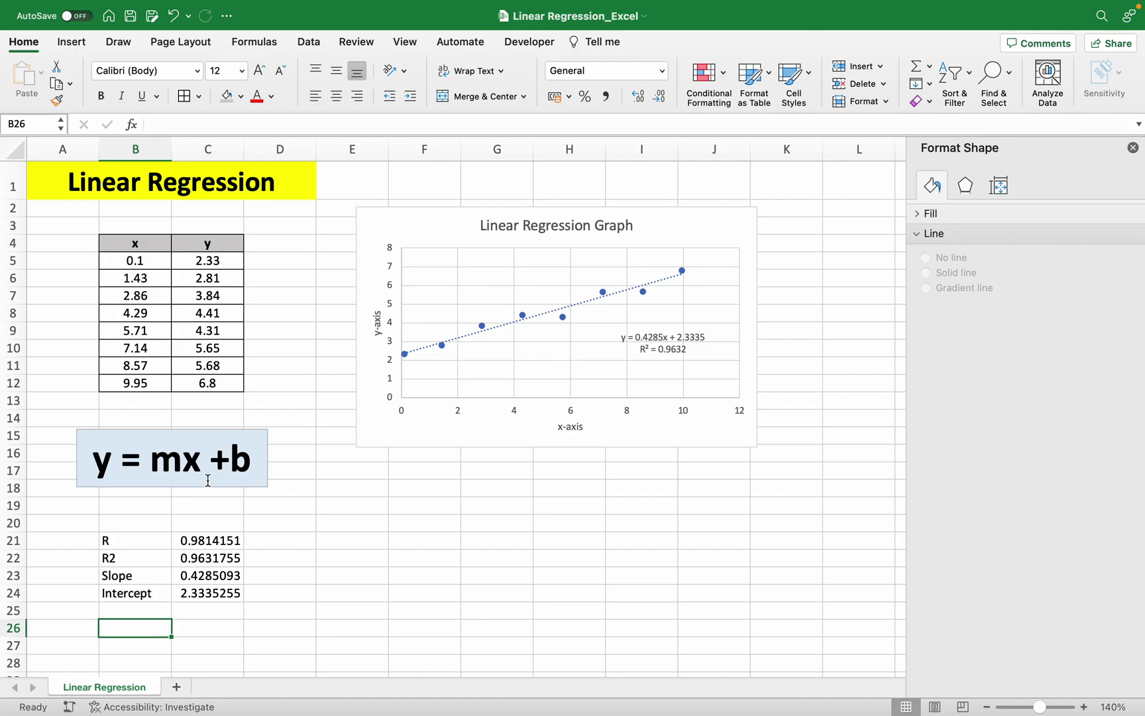
{"action": "type", "text": "y="}
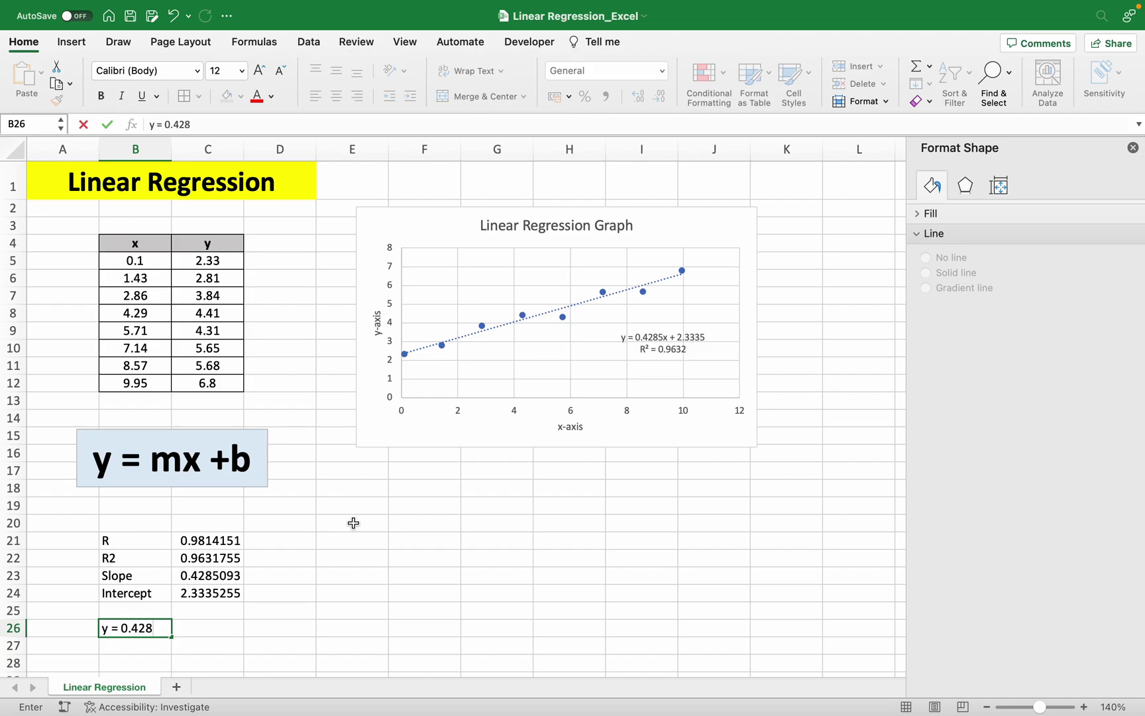
{"action": "type", "text": "0.428x+"}
{"action": "type", "text": "+"}
{"action": "type", "text": " 2.333"}
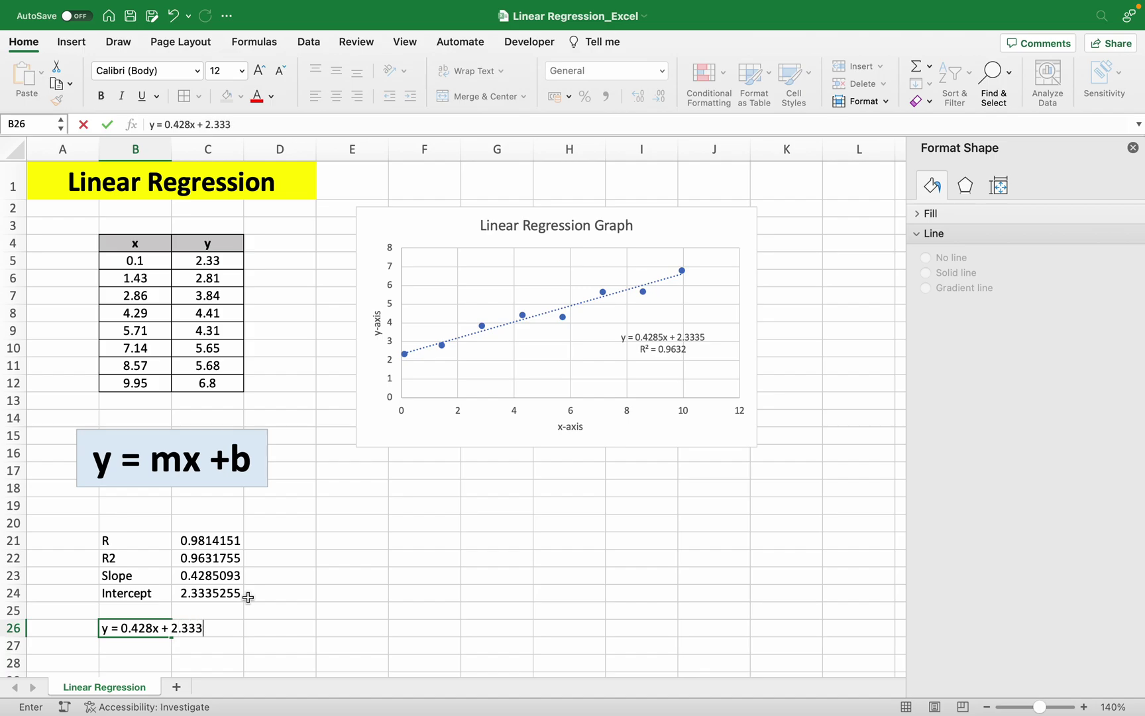
{"action": "key", "text": "Return"}
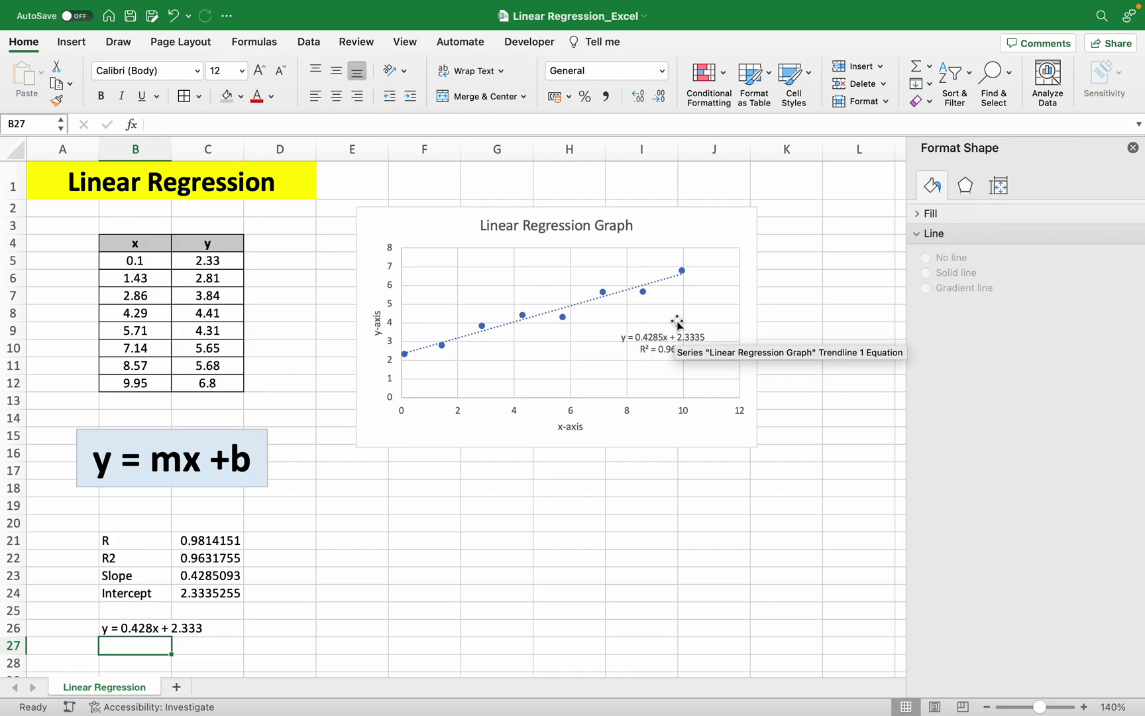
Open the trendline label's format settings to compare, then deselect the chart
{"action": "right_click", "coordinate": [658, 362]}
{"action": "left_click", "coordinate": [703, 488]}
{"action": "left_click", "coordinate": [620, 581]}
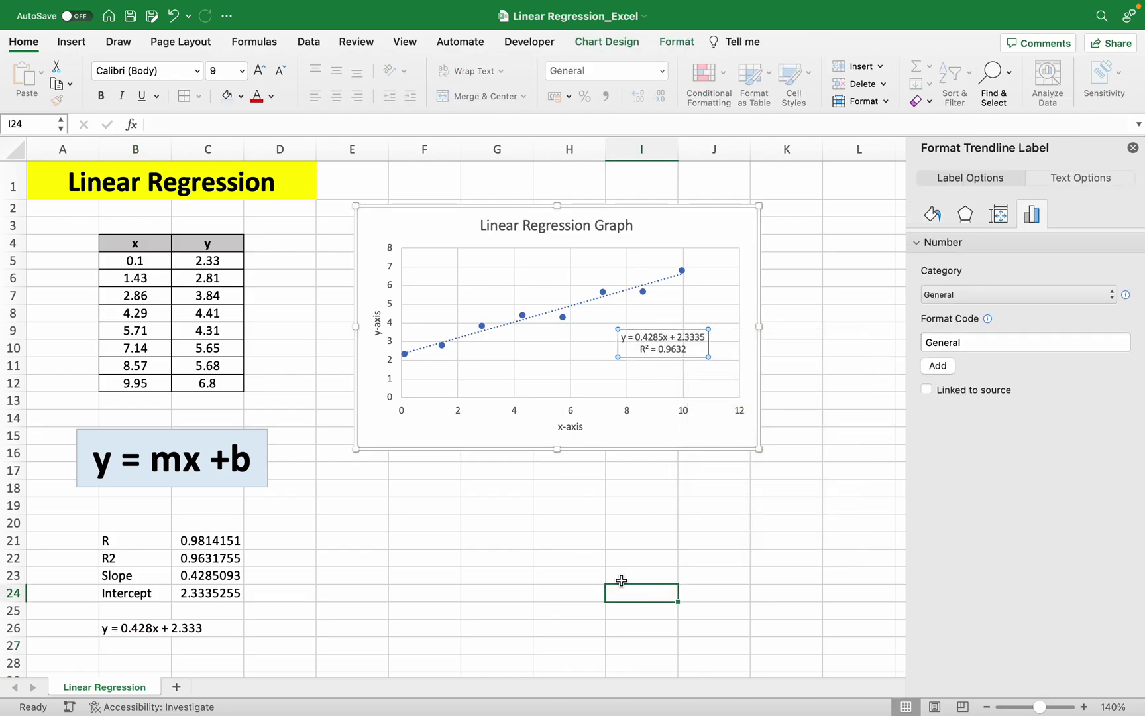